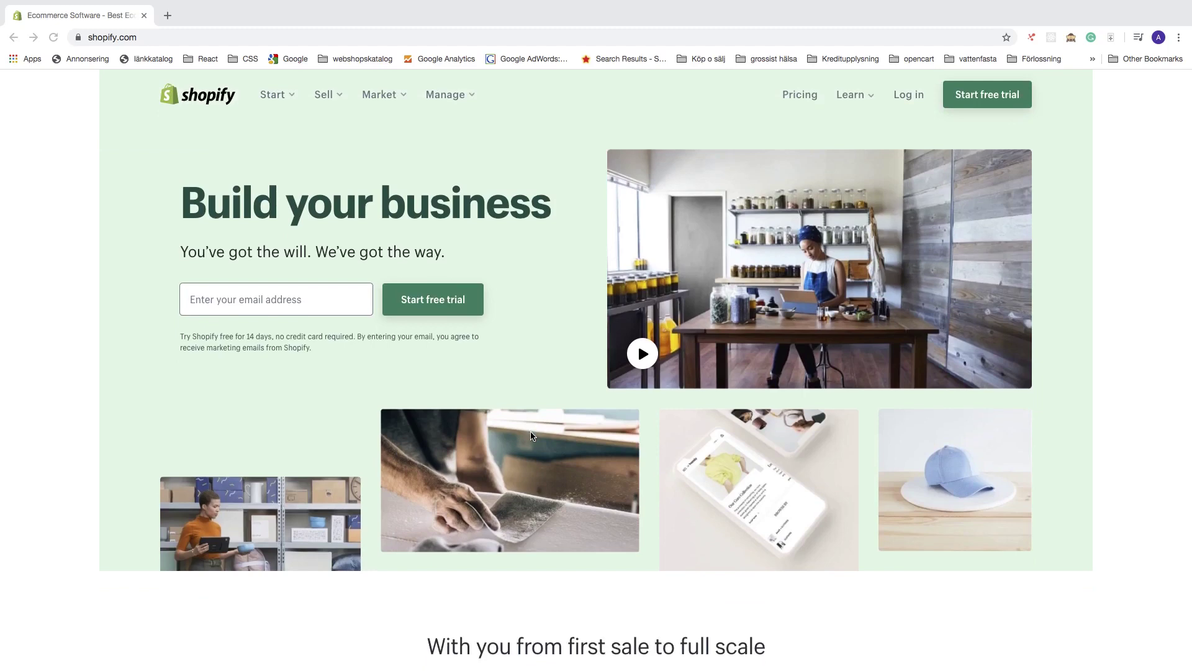
scroll(531, 435, "down", 12)
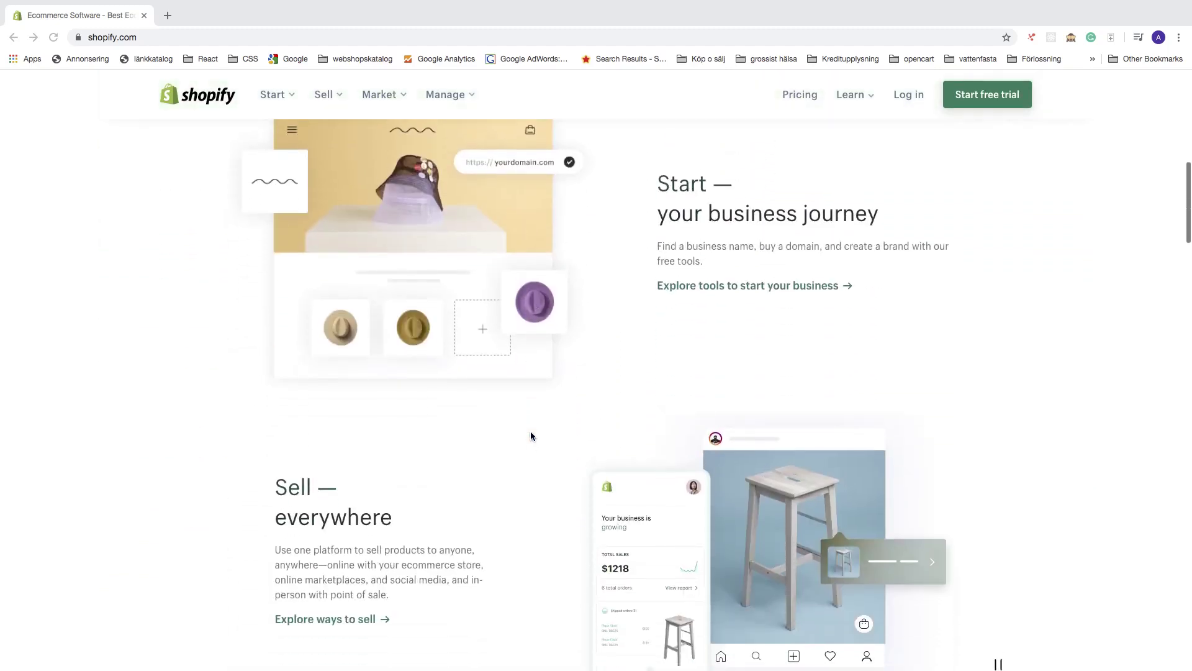
scroll(530, 435, "up", 1)
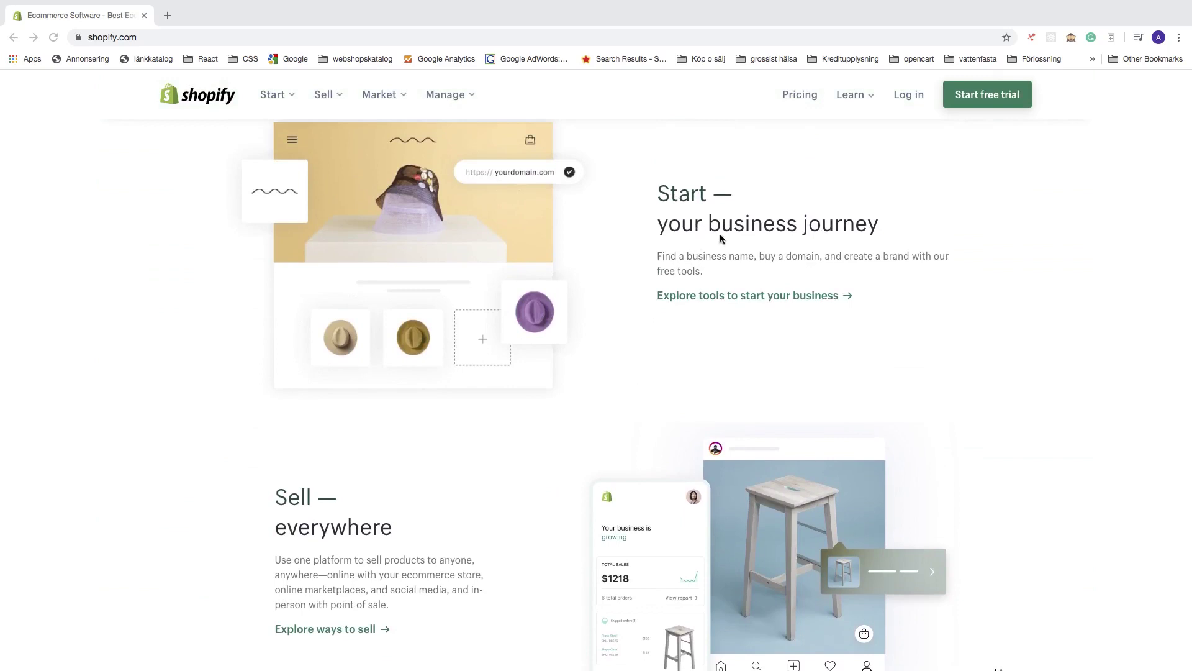
scroll(572, 345, "down", 6)
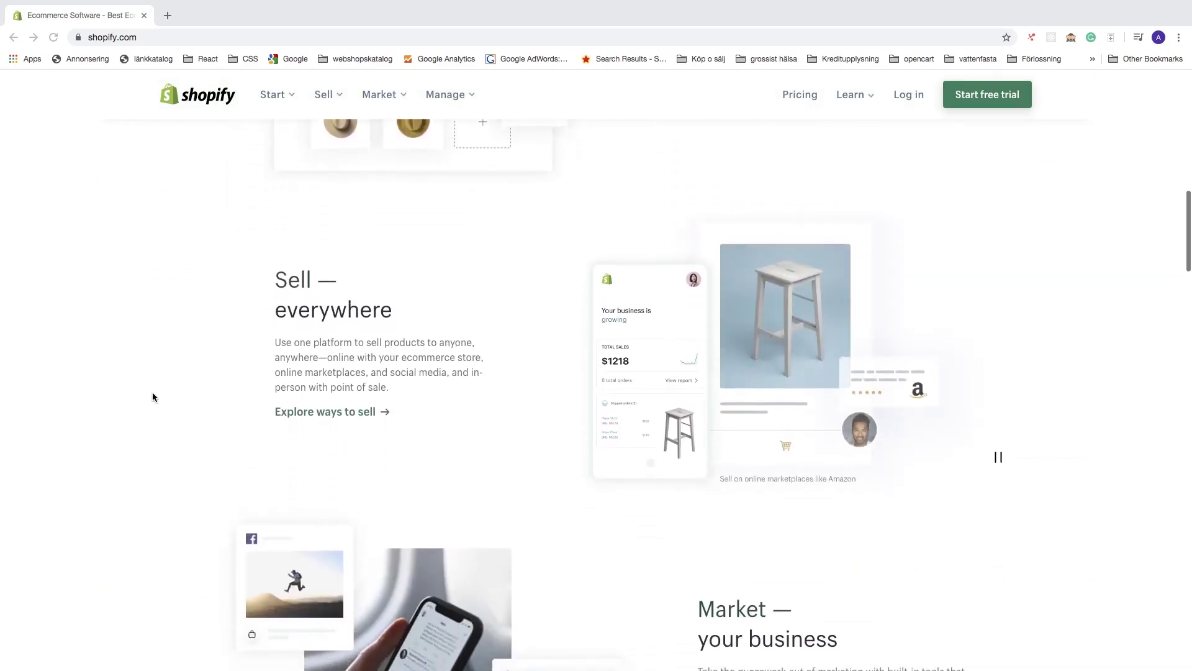
scroll(154, 396, "down", 4)
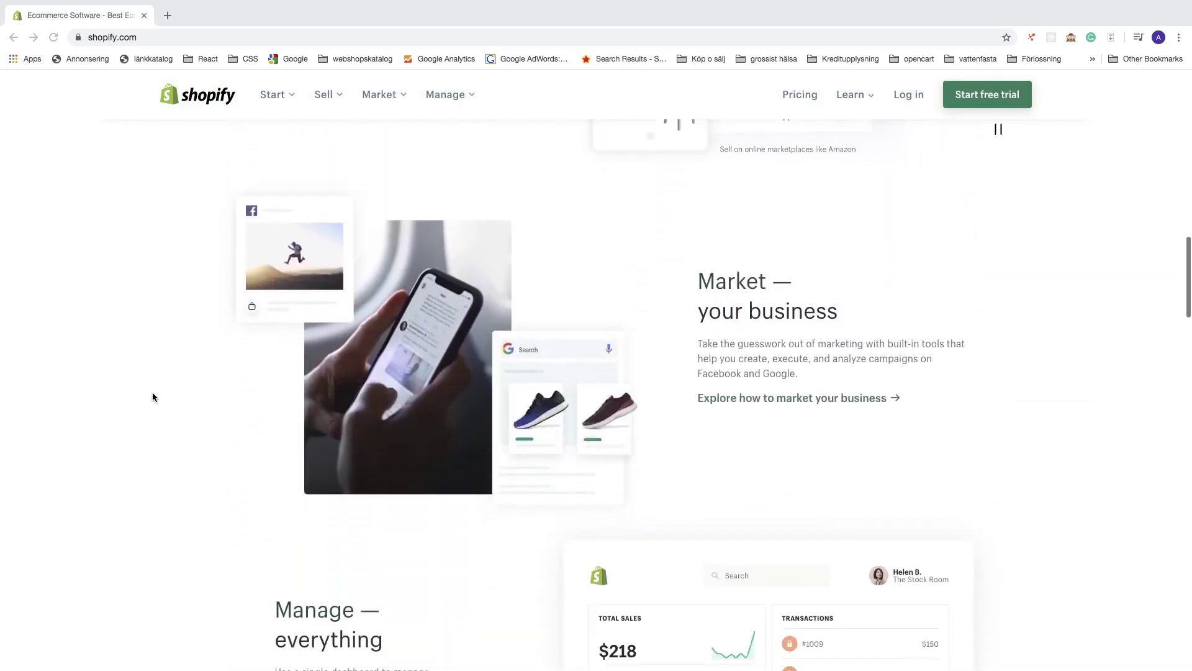
scroll(154, 396, "down", 4)
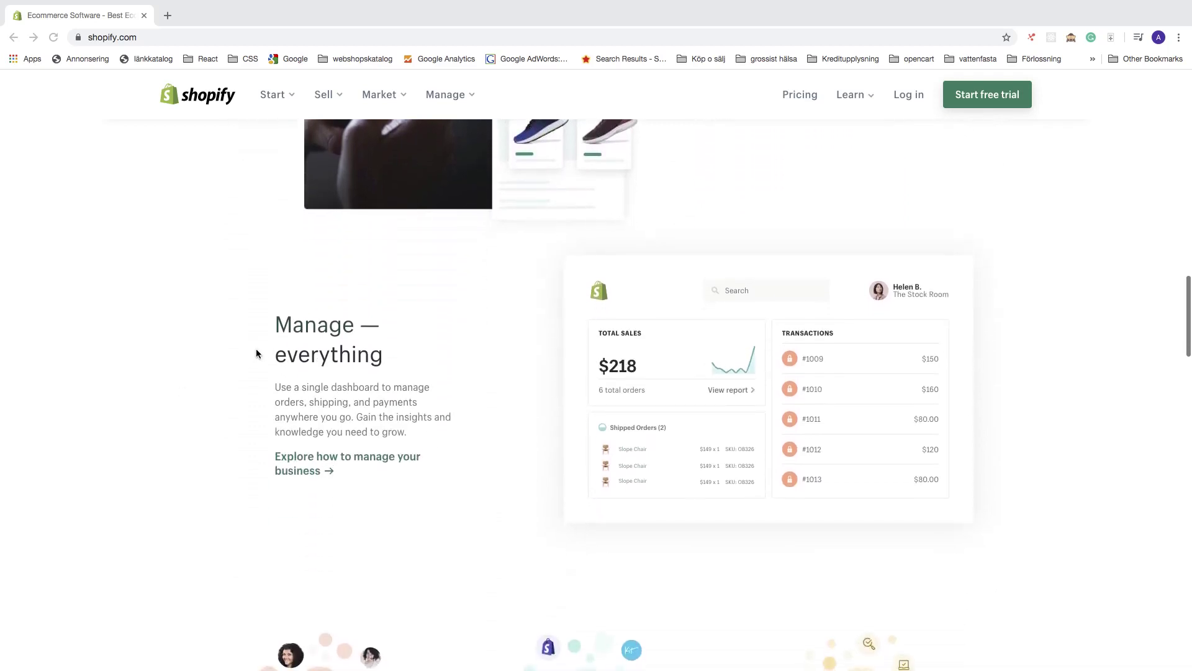
scroll(201, 382, "down", 6)
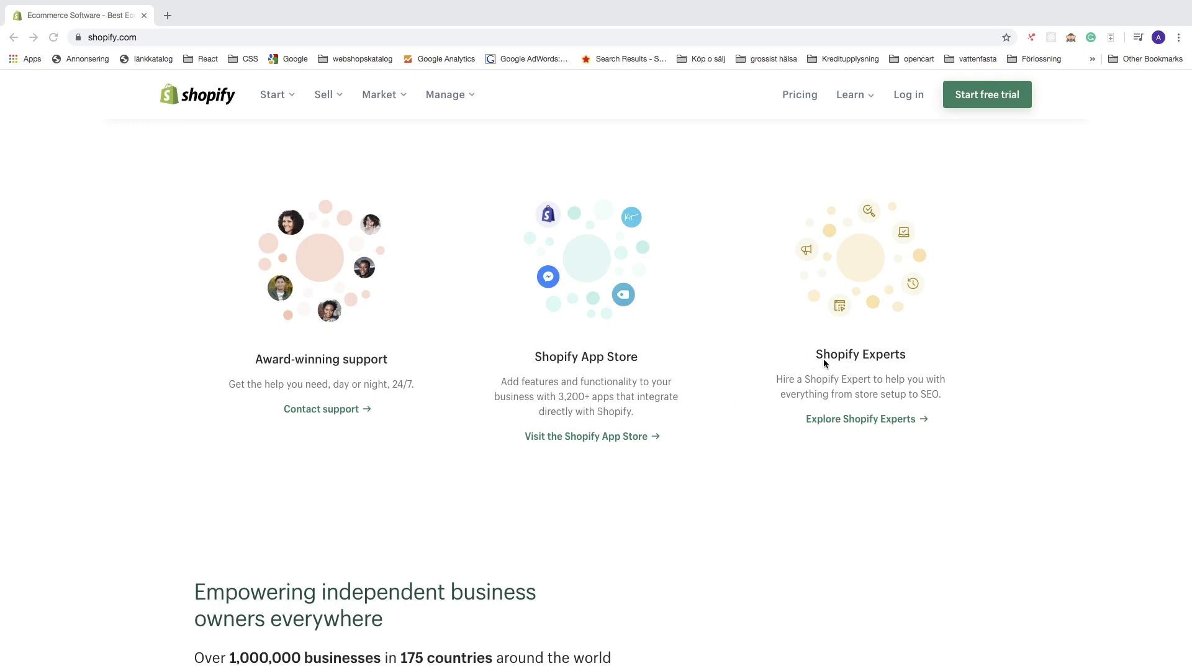
scroll(825, 357, "up", 10)
scroll(825, 357, "up", 10)
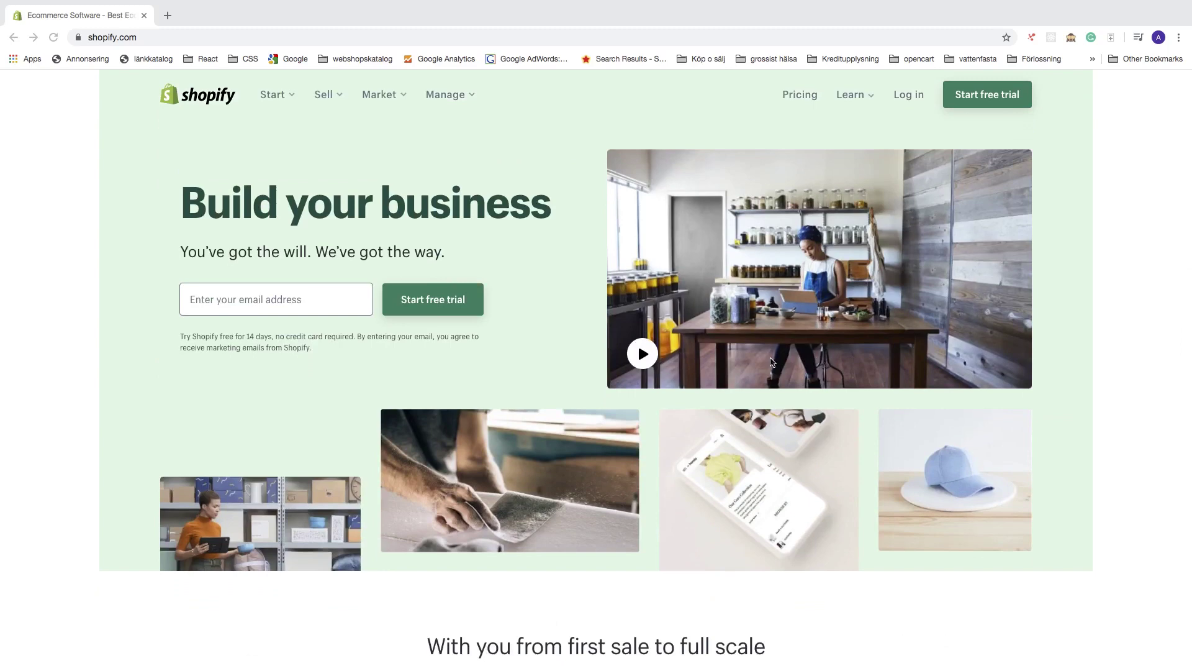
Enter your e-mail address and start the free trial sign-up
left_click(279, 299)
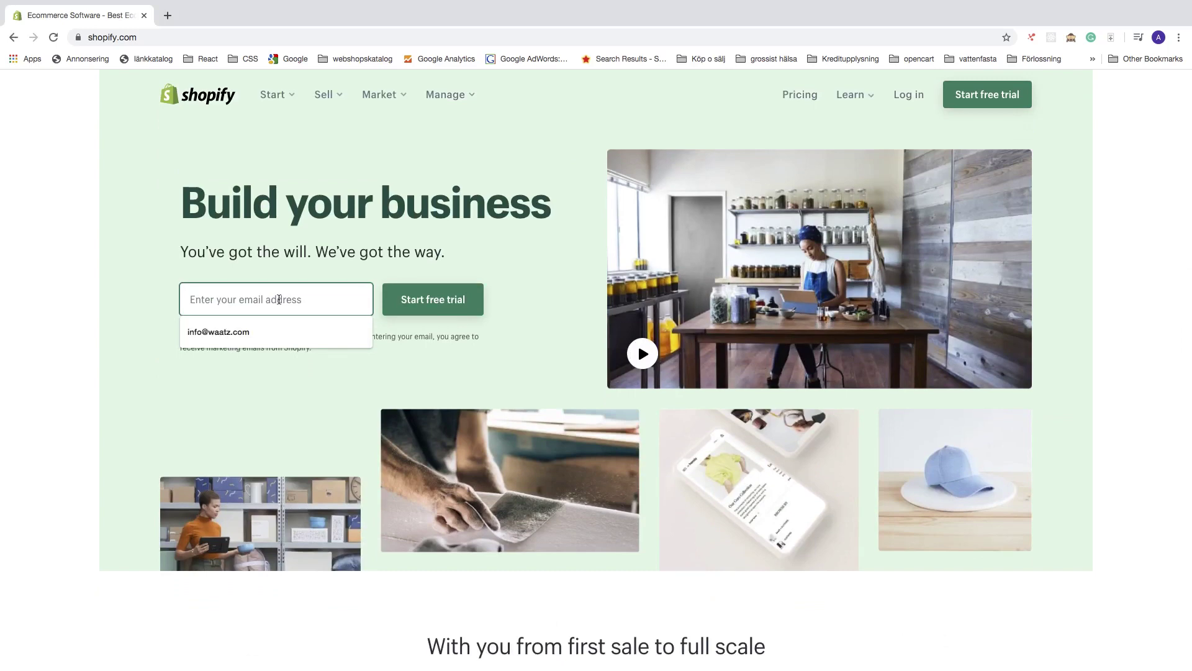
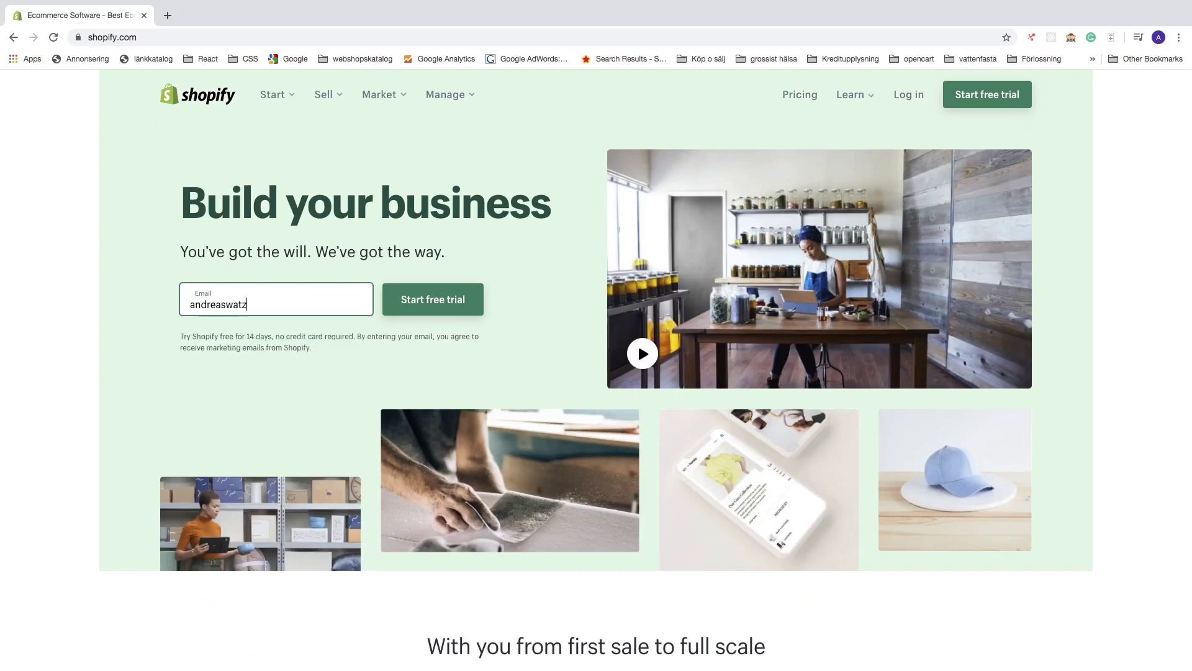
left_click(428, 301)
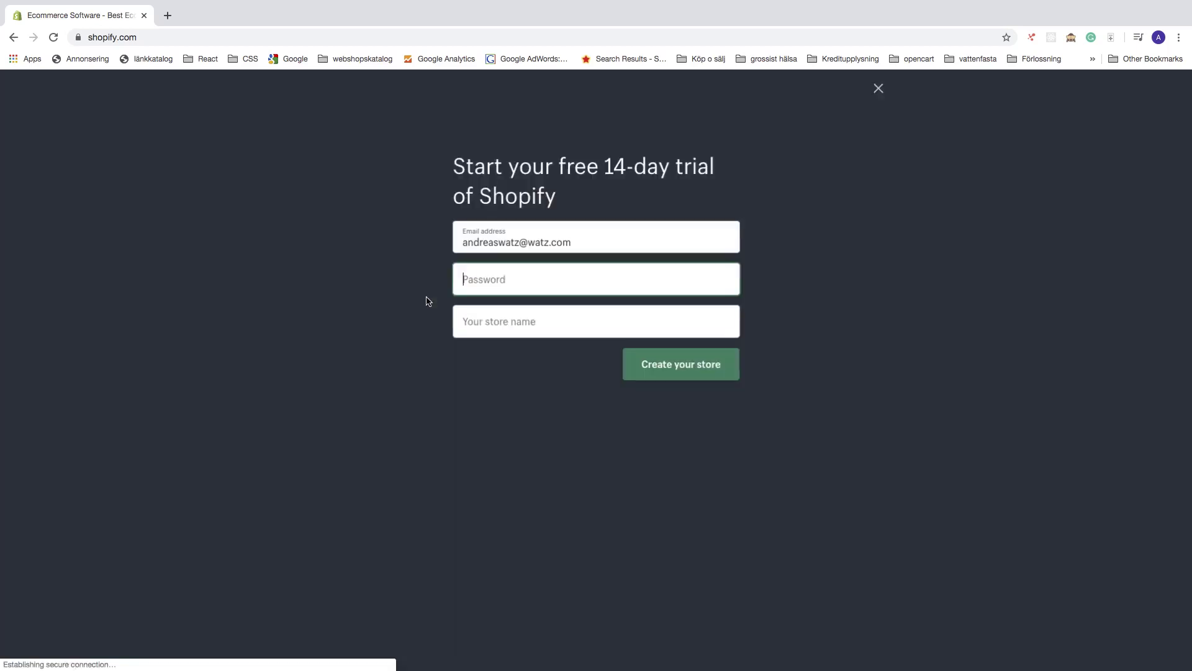
Enter an account password and an available store name
left_click(486, 280)
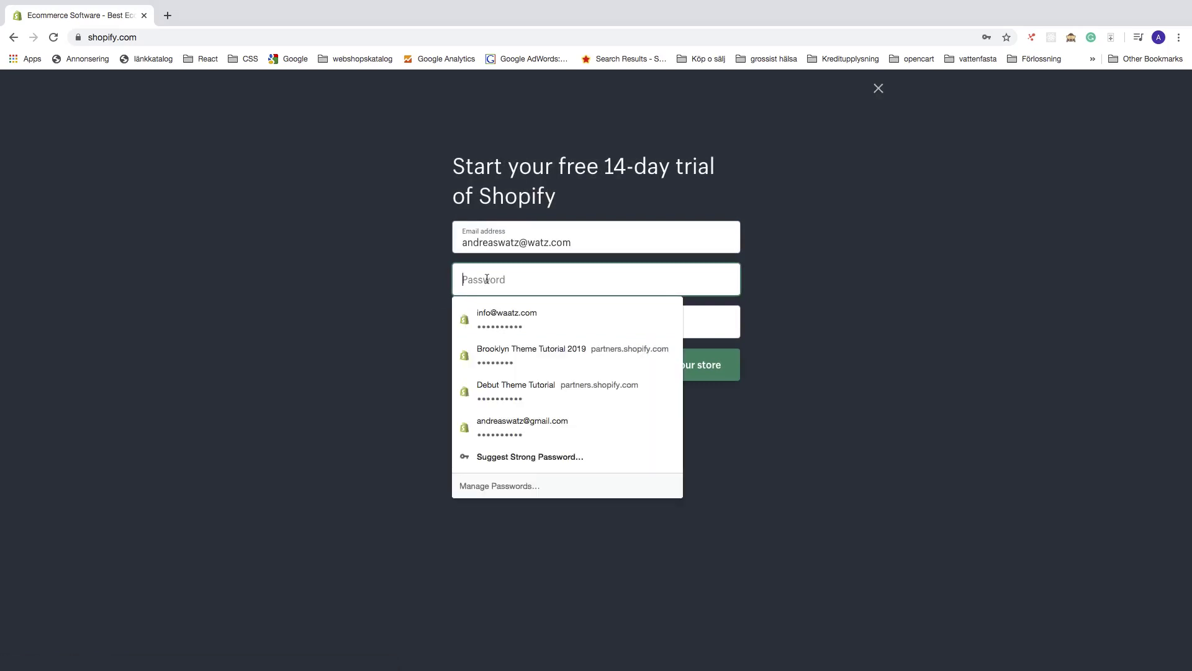
type("•••••")
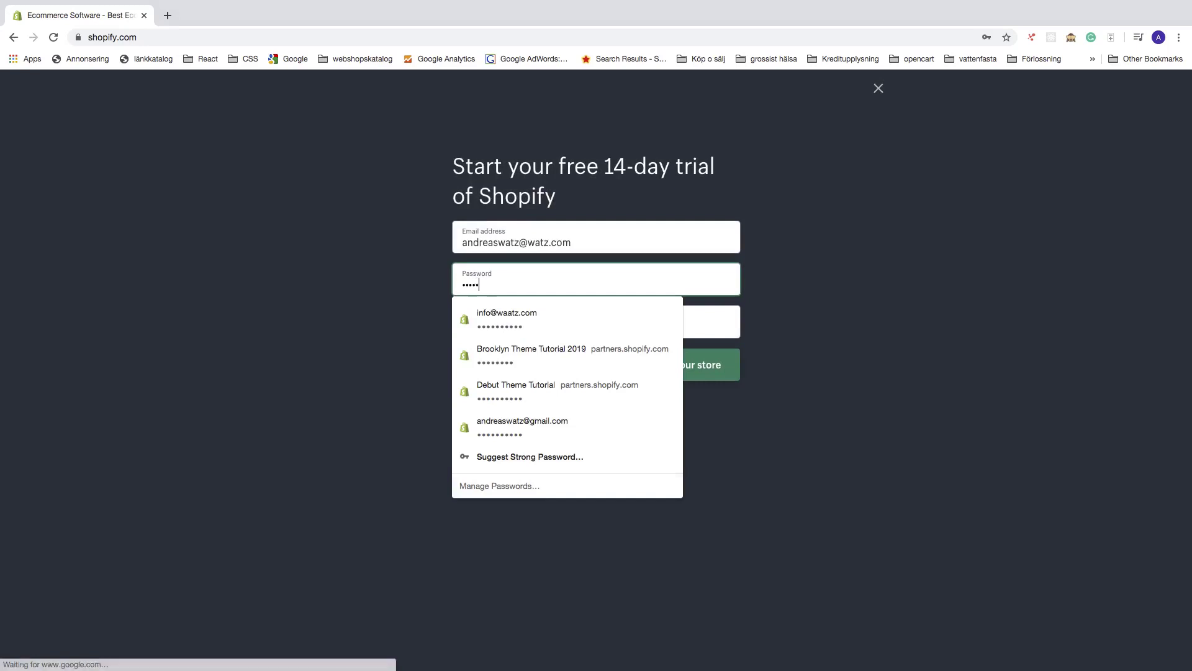
type("•••")
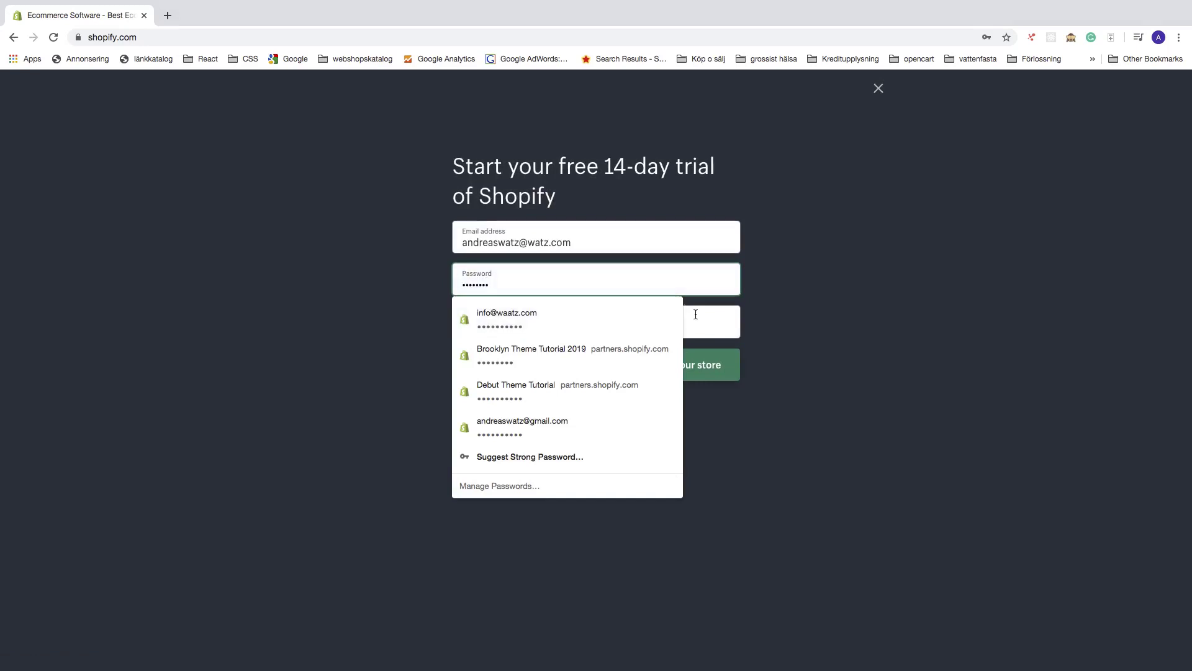
left_click(695, 314)
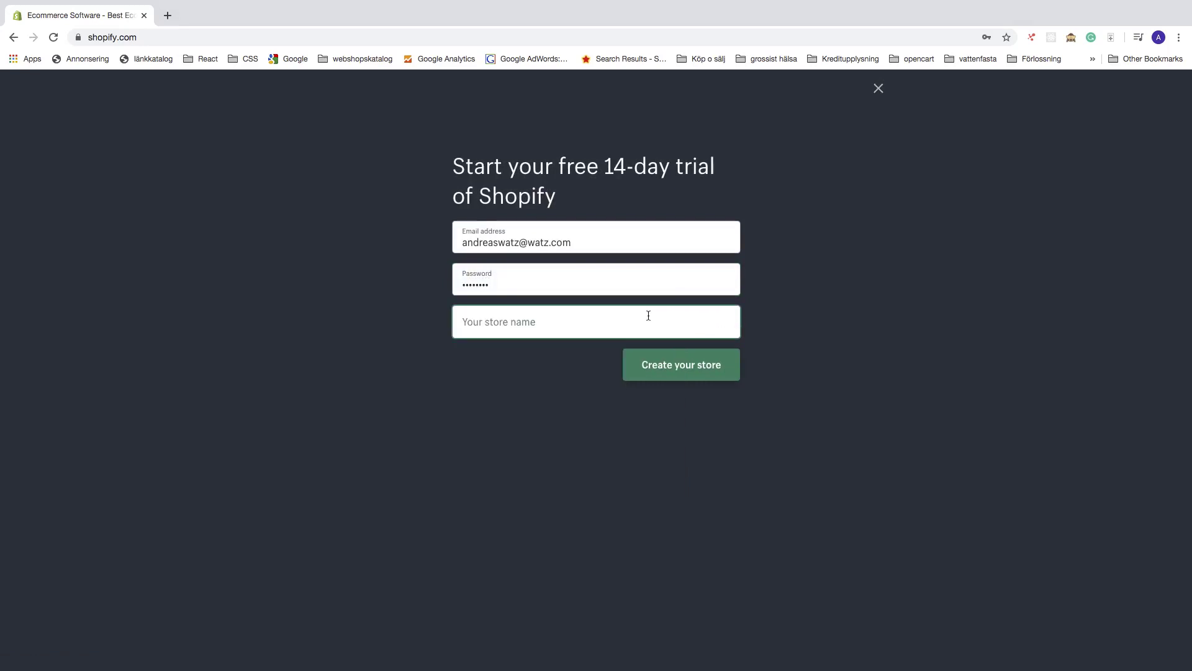
key("Return")
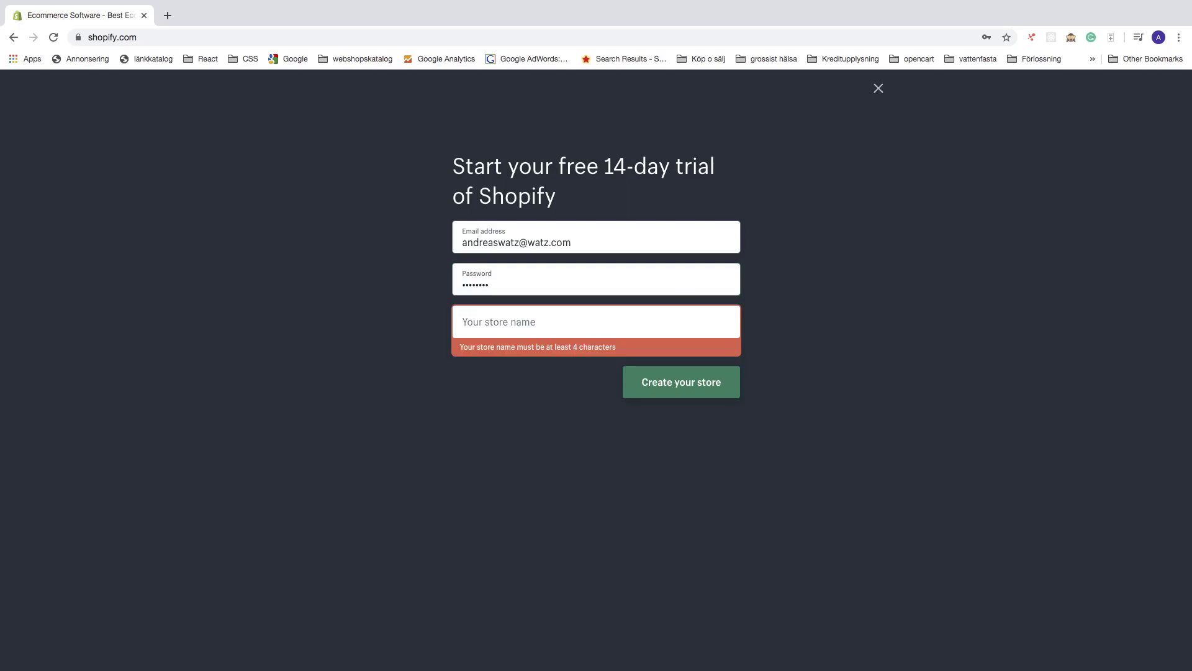
type("Andreas")
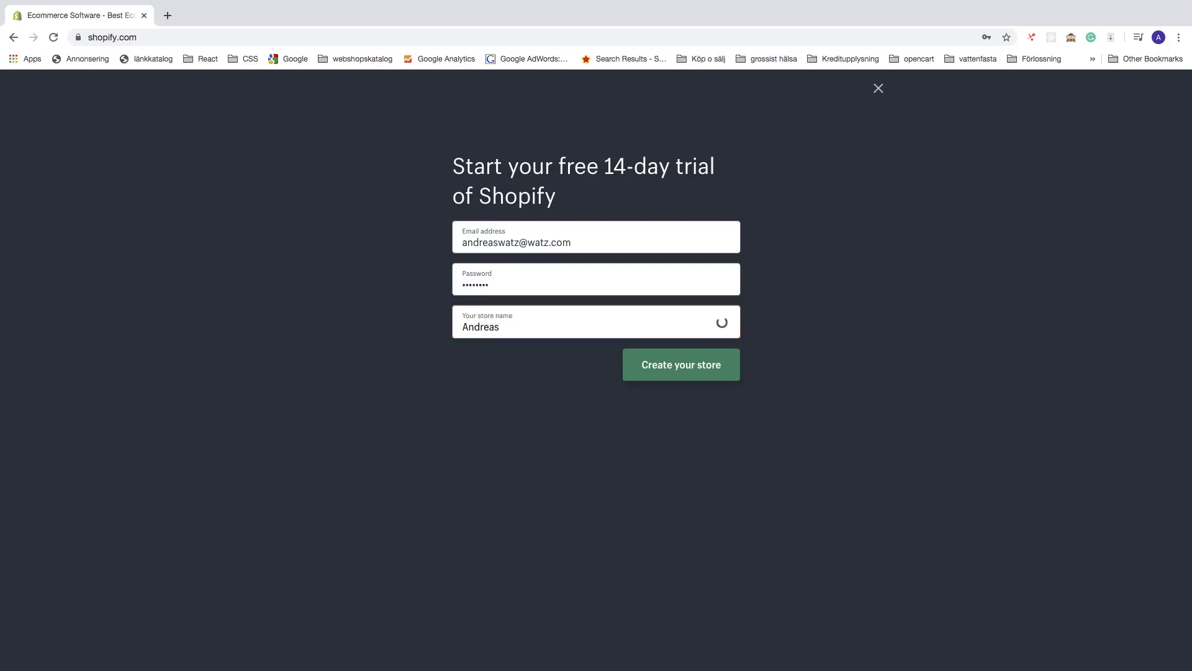
type("Store")
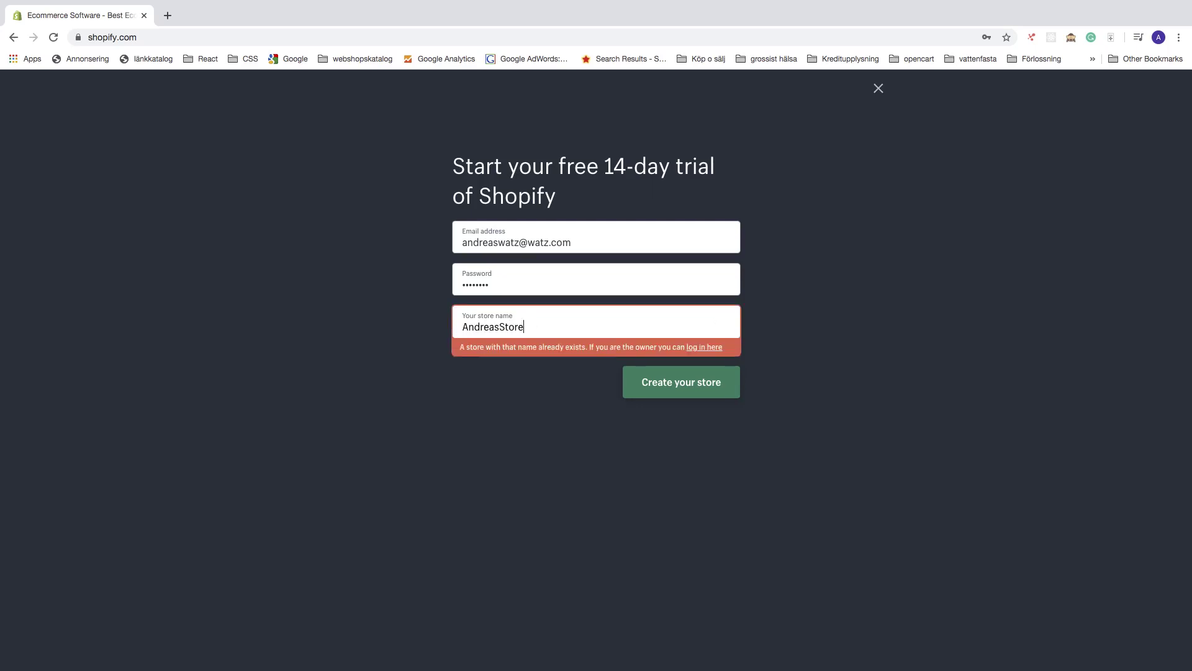
type("2020")
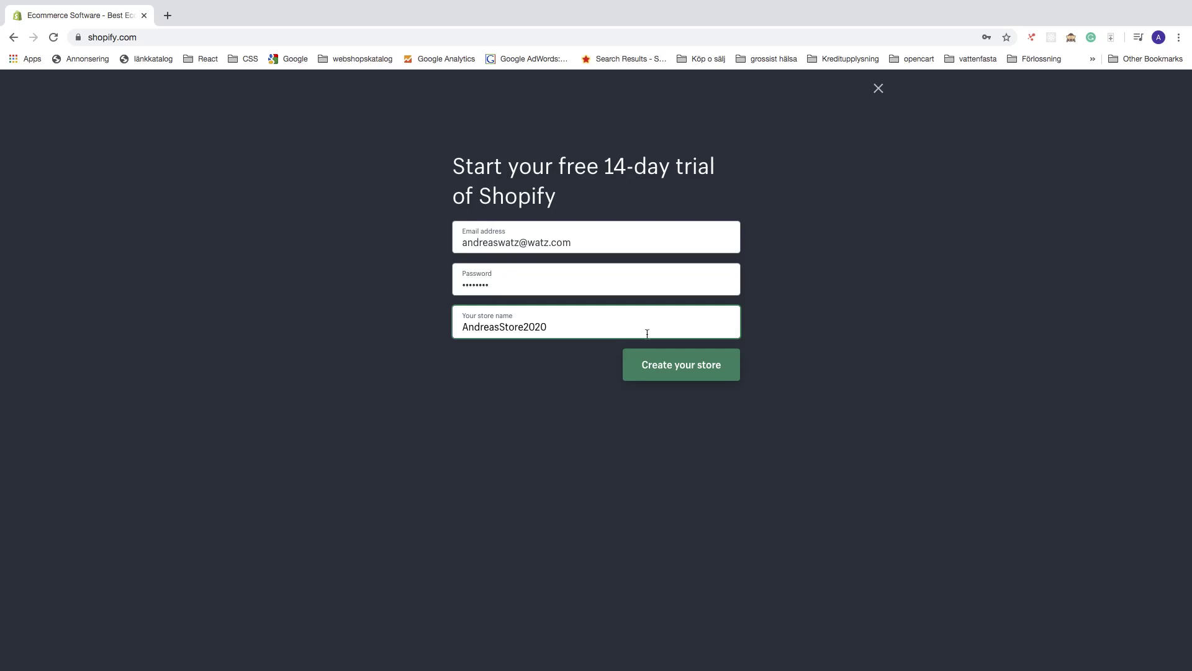
Create the store with these details and dismiss the browser's password warning
left_click(675, 368)
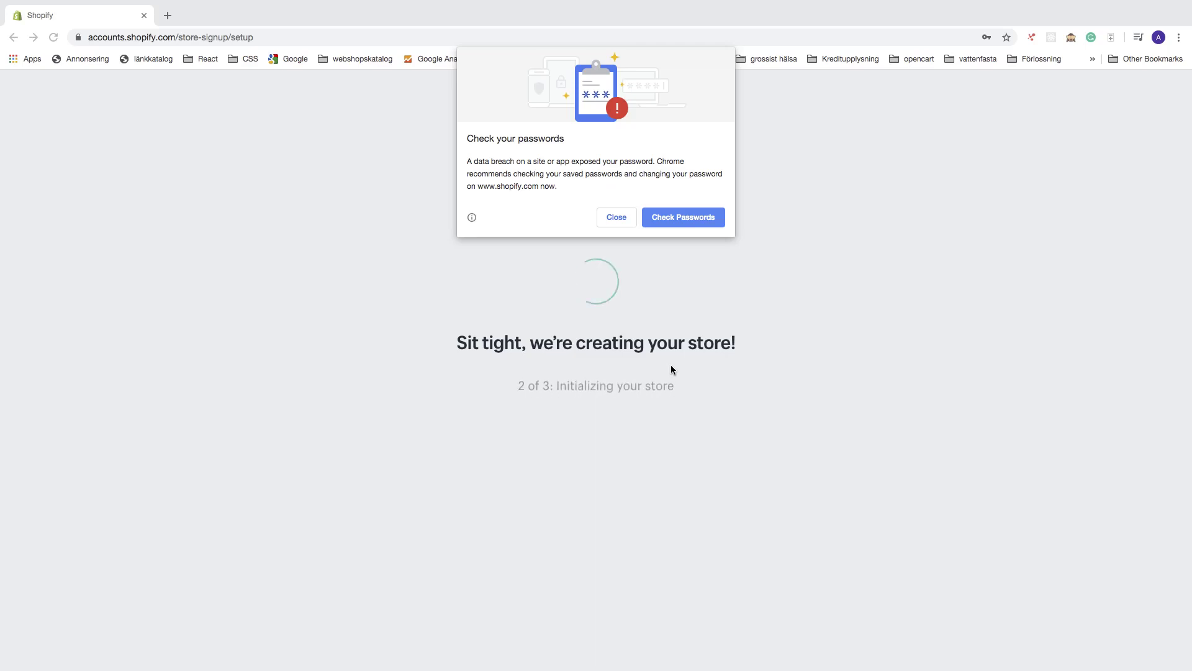
left_click(611, 217)
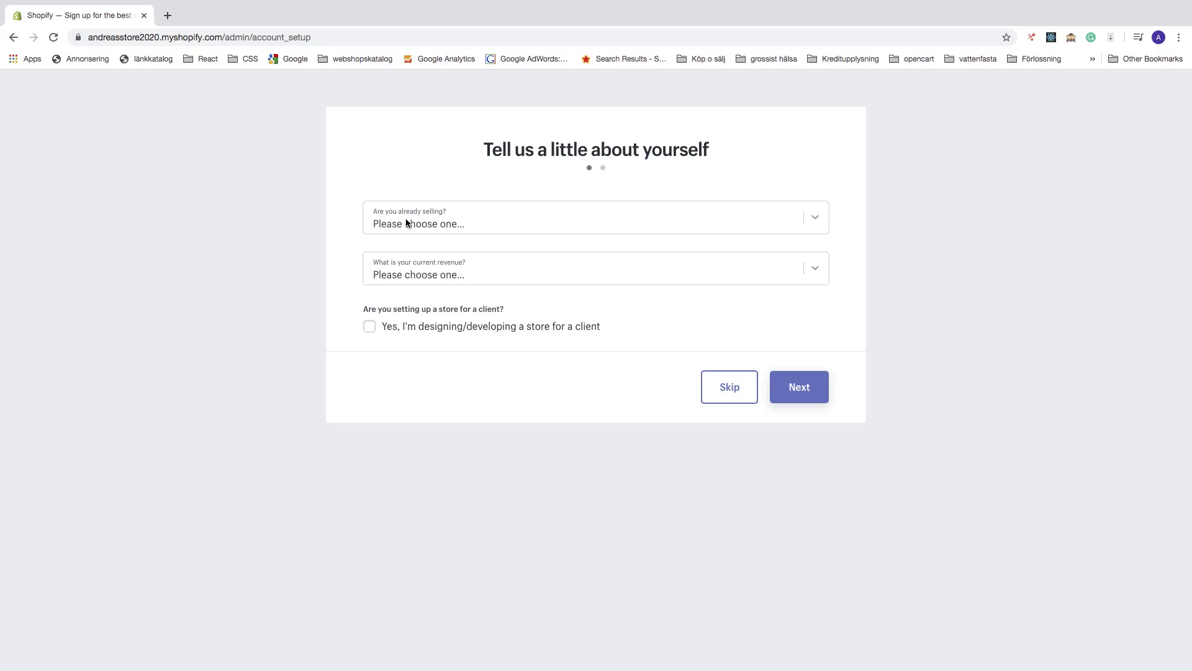
Answer 'I'm just playing around' and revenue 'Up to 5 000 SEK', then continue
left_click(475, 218)
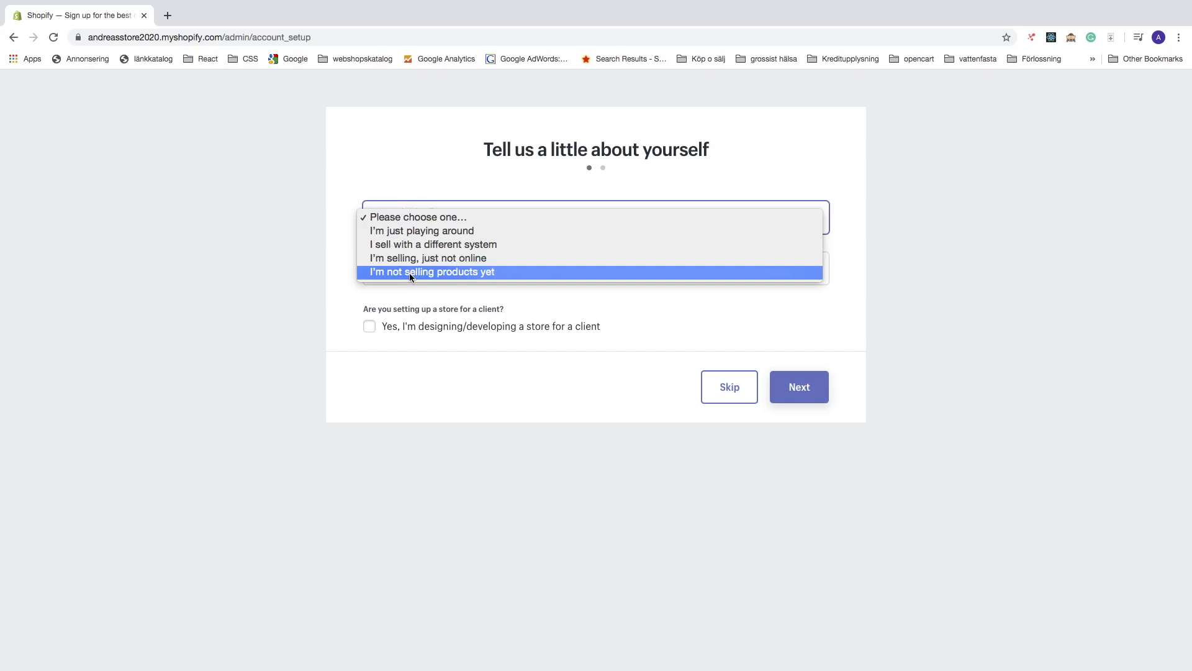
left_click(408, 233)
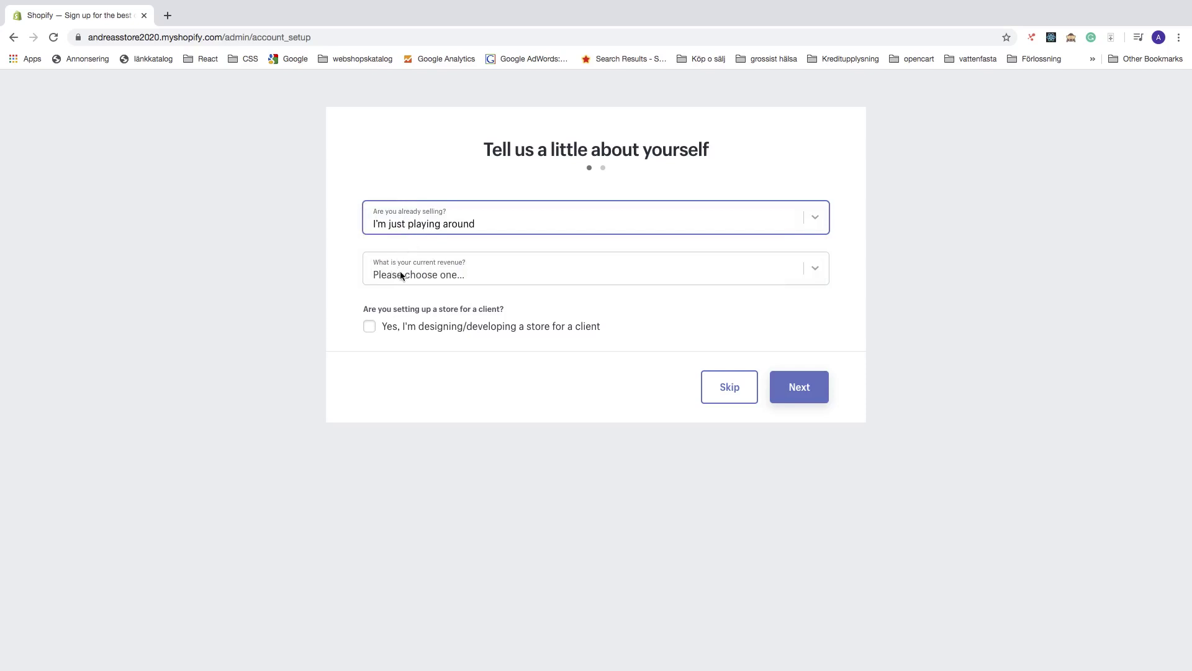
left_click(437, 276)
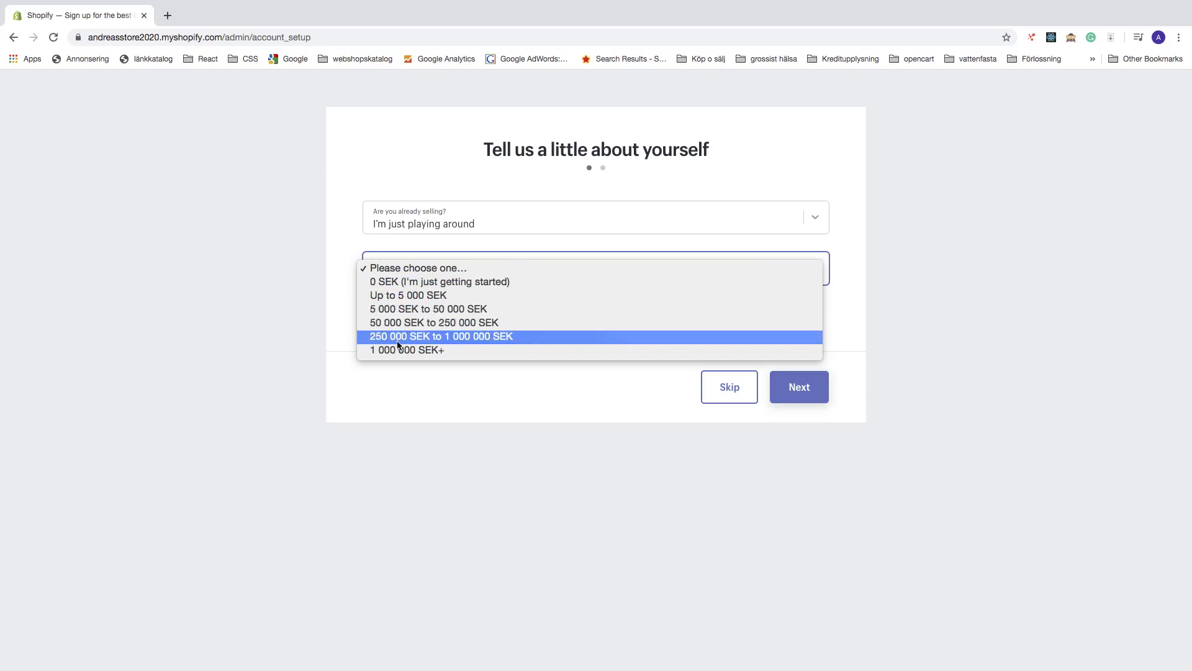
left_click(393, 296)
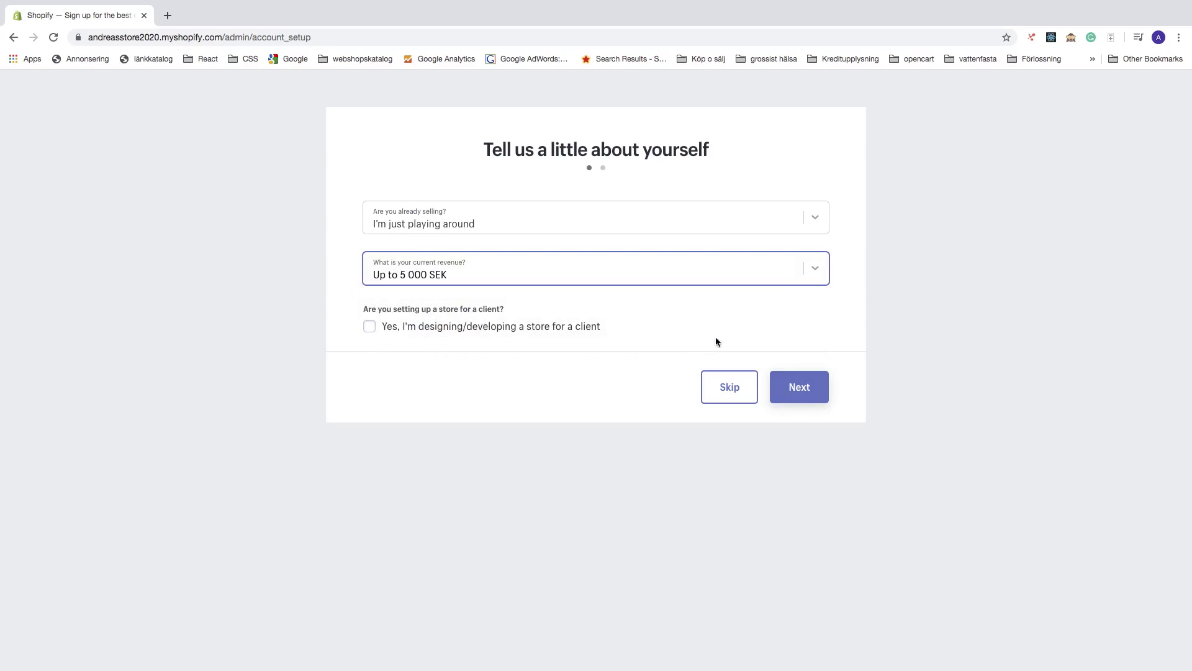
left_click(799, 387)
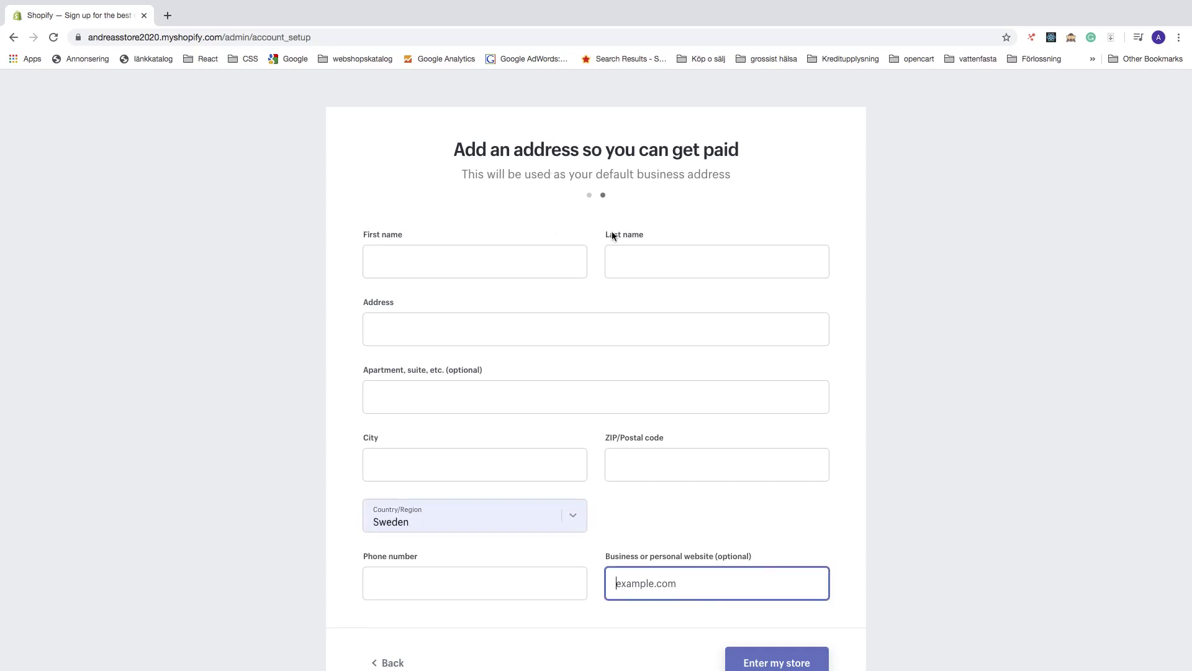
Autofill the Sweden business address form from the browser's saved address
scroll(333, 357, "down", 1)
scroll(333, 358, "up", 1)
scroll(445, 471, "down", 3)
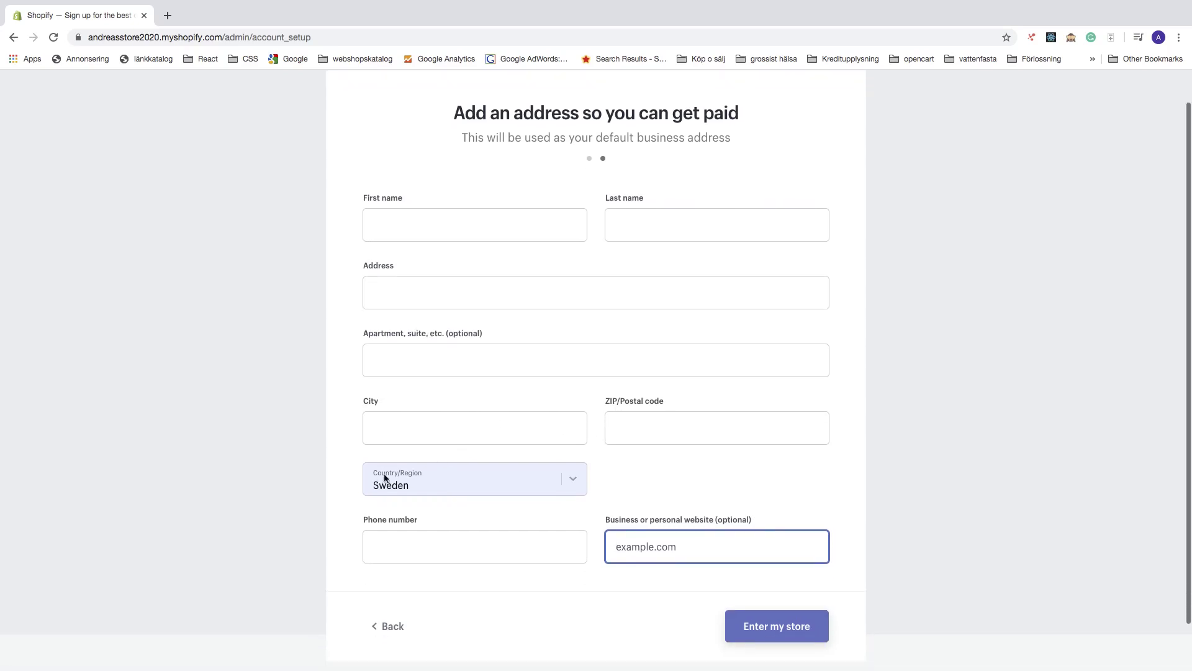
scroll(343, 498, "down", 3)
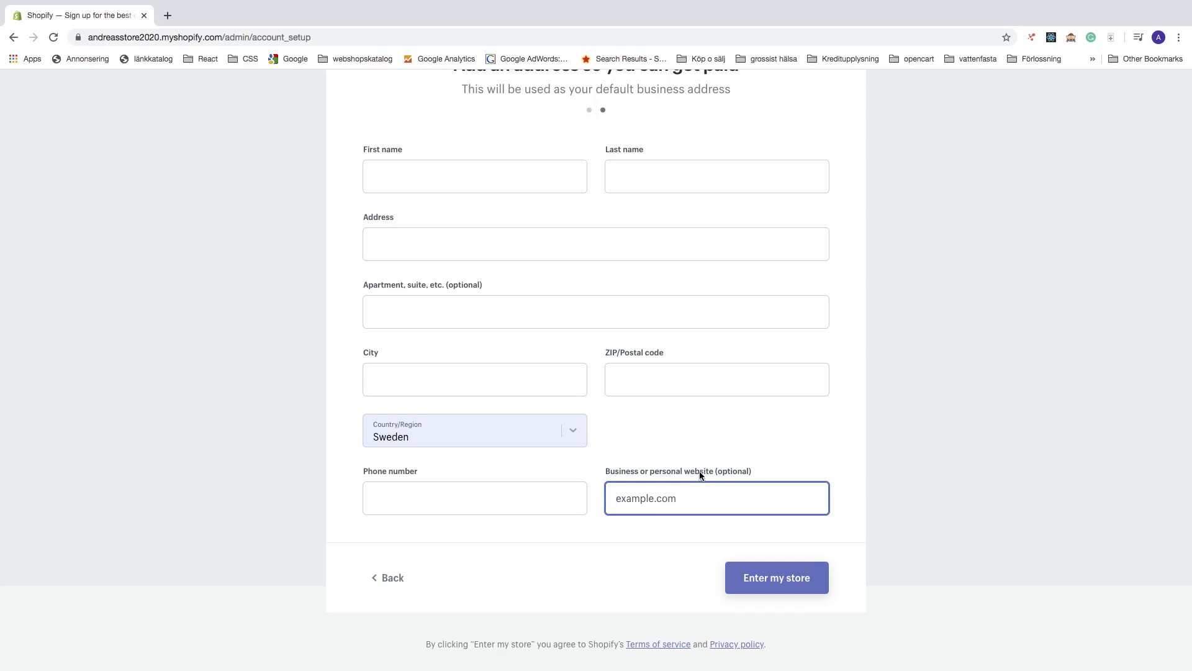
scroll(636, 453, "up", 2)
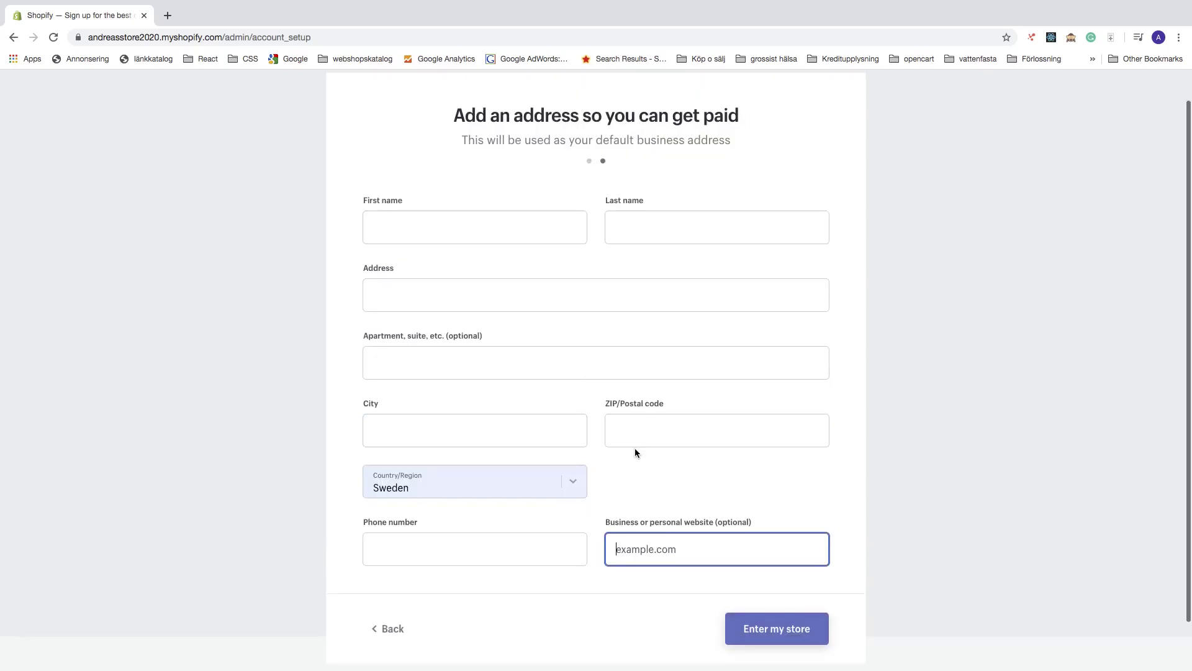
left_click(402, 226)
left_click(403, 266)
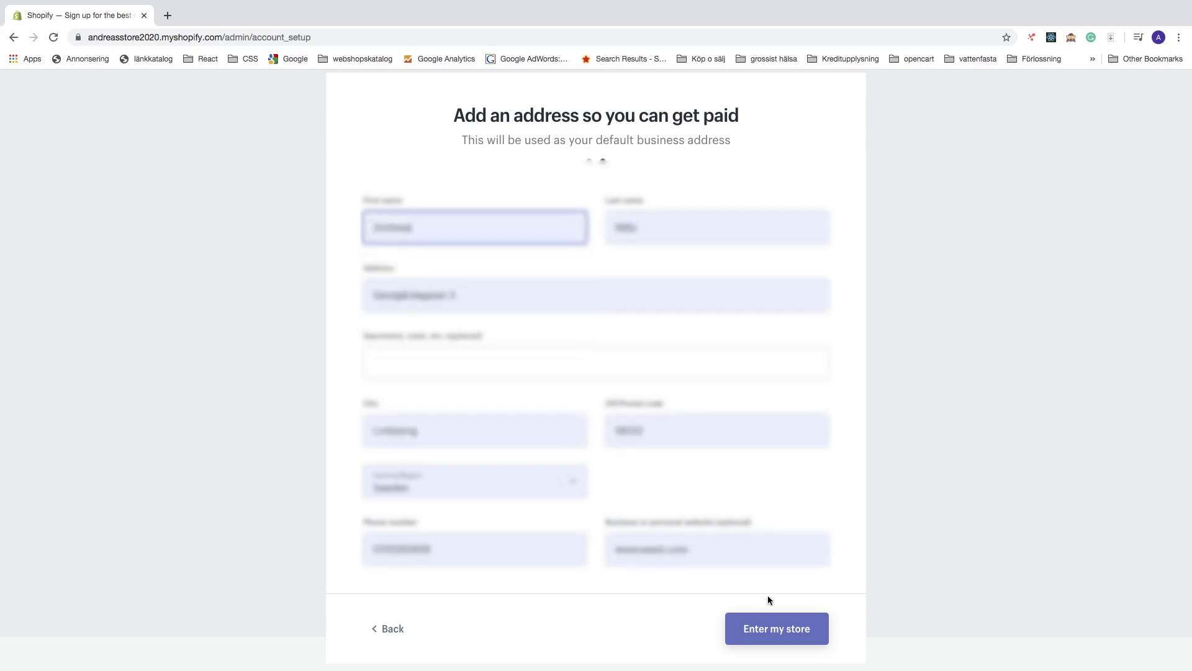
Submit the address to enter the store, then go to plan selection
left_click(772, 633)
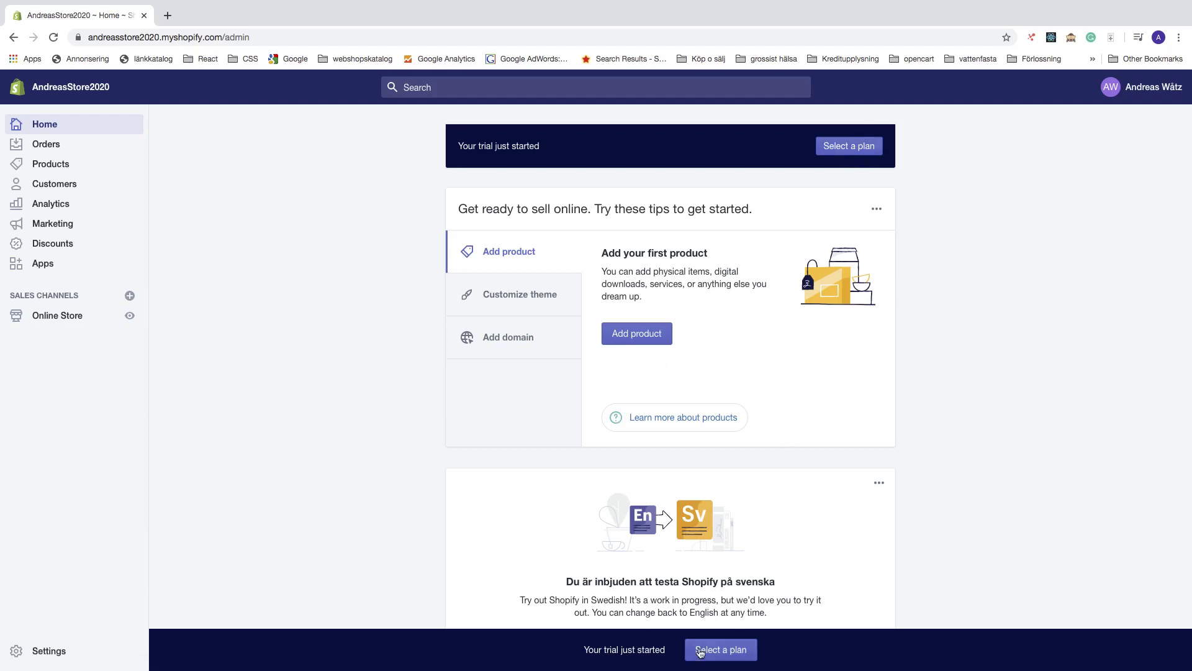
left_click(712, 650)
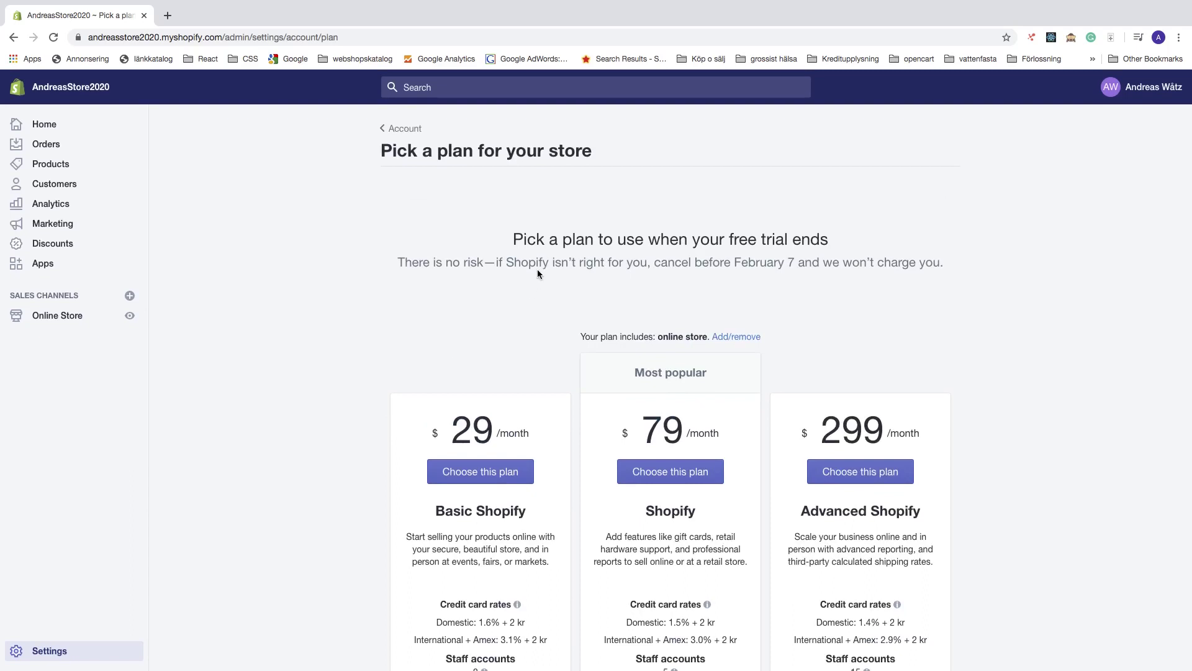
Scroll down to compare the Basic $29, Shopify $79 and Advanced $299 plan cards
scroll(506, 312, "down", 1)
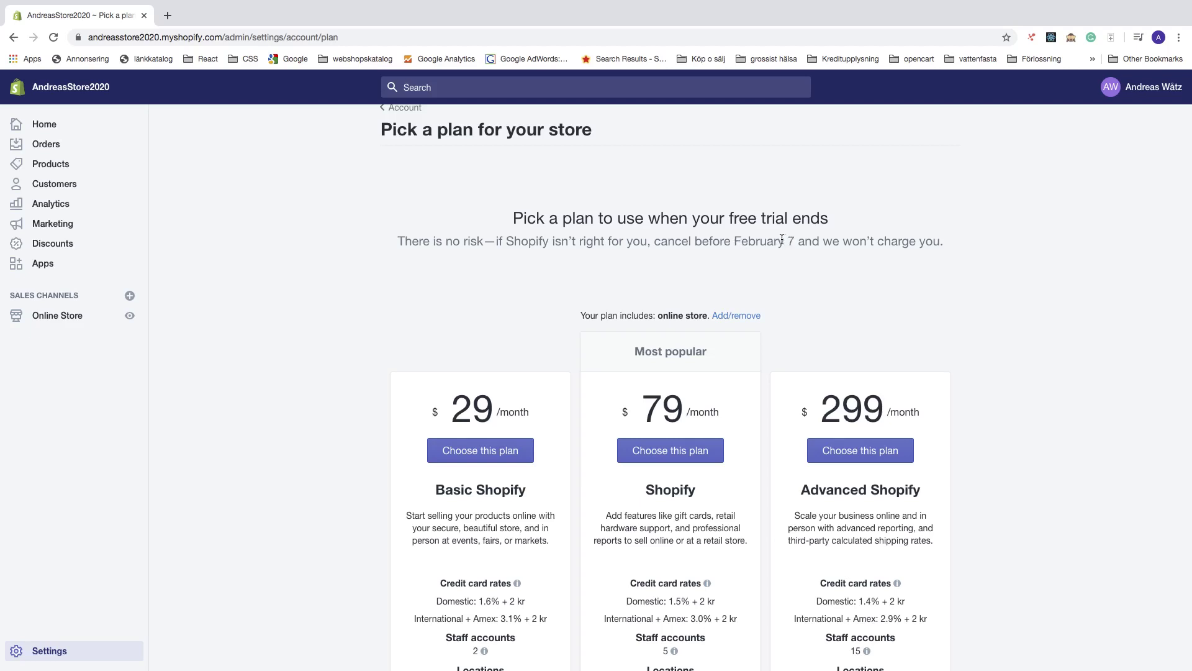
scroll(587, 281, "down", 1)
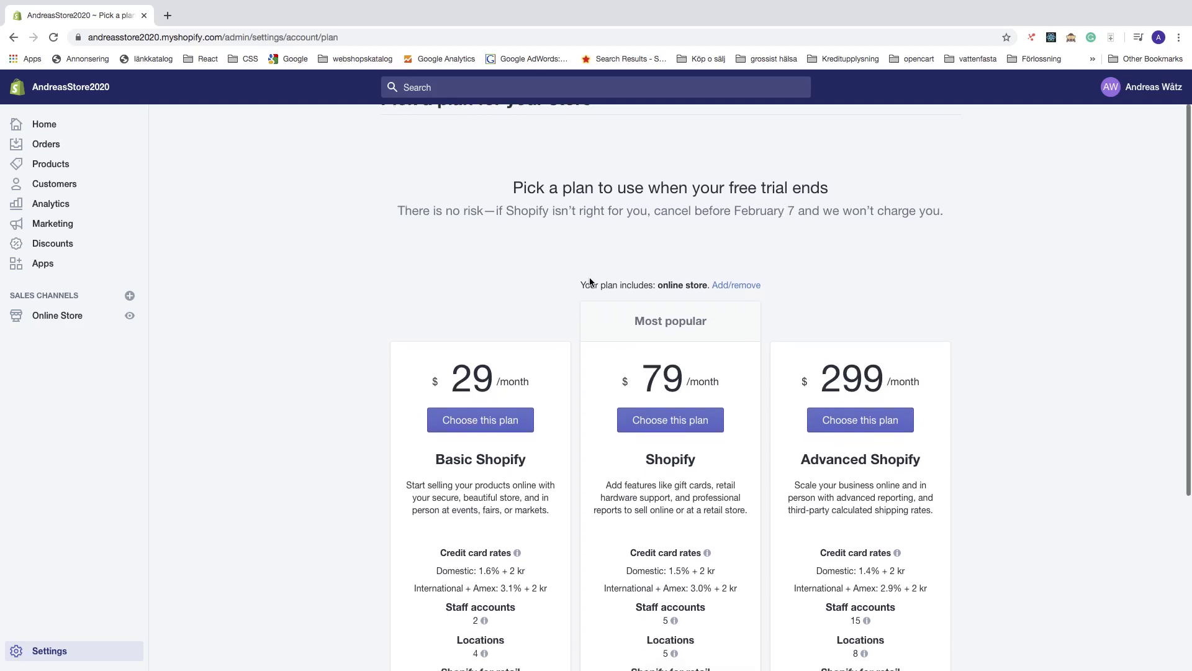
scroll(325, 356, "down", 5)
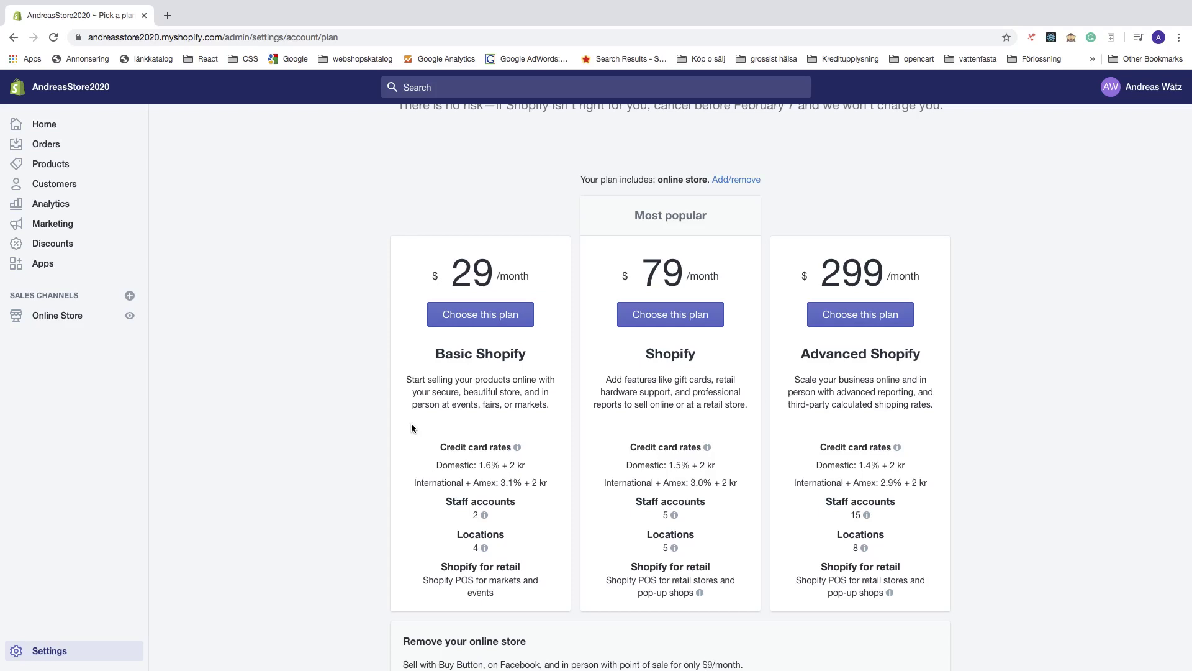
Check the Basic Shopify card's rates, staff accounts and locations, then choose Basic Shopify
mouse_move(443, 450)
mouse_move(471, 515)
mouse_move(484, 547)
left_click(488, 318)
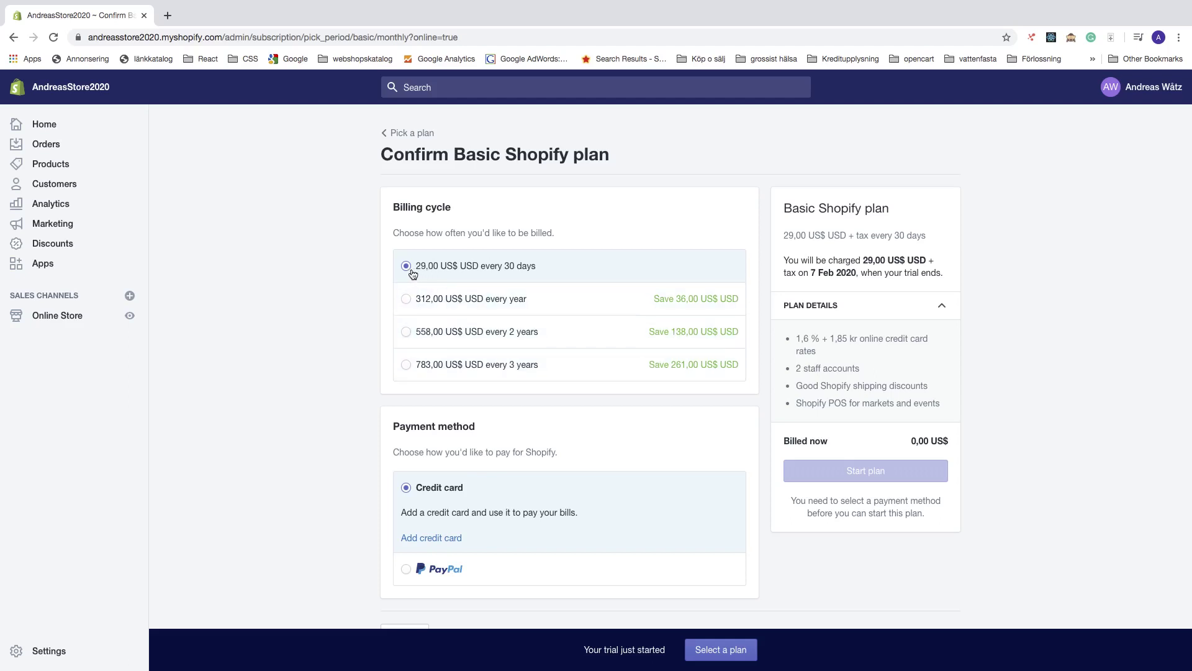
Keep 30-day billing, set Credit card as the payment method and begin adding a card
scroll(372, 354, "down", 1)
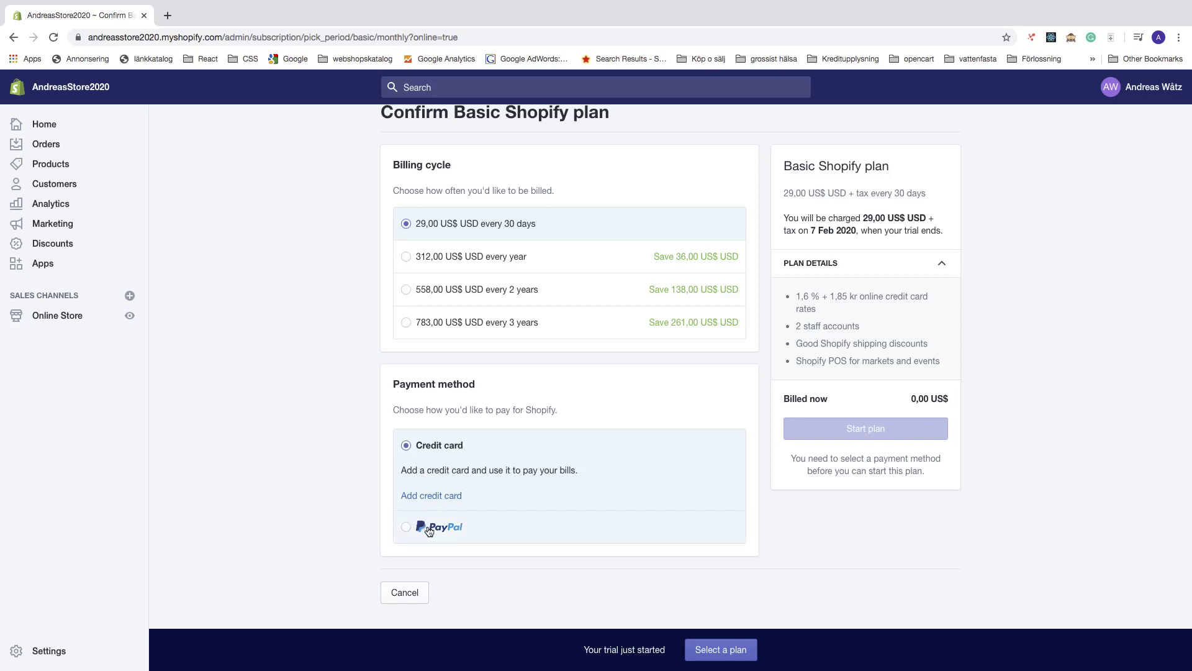
left_click(405, 527)
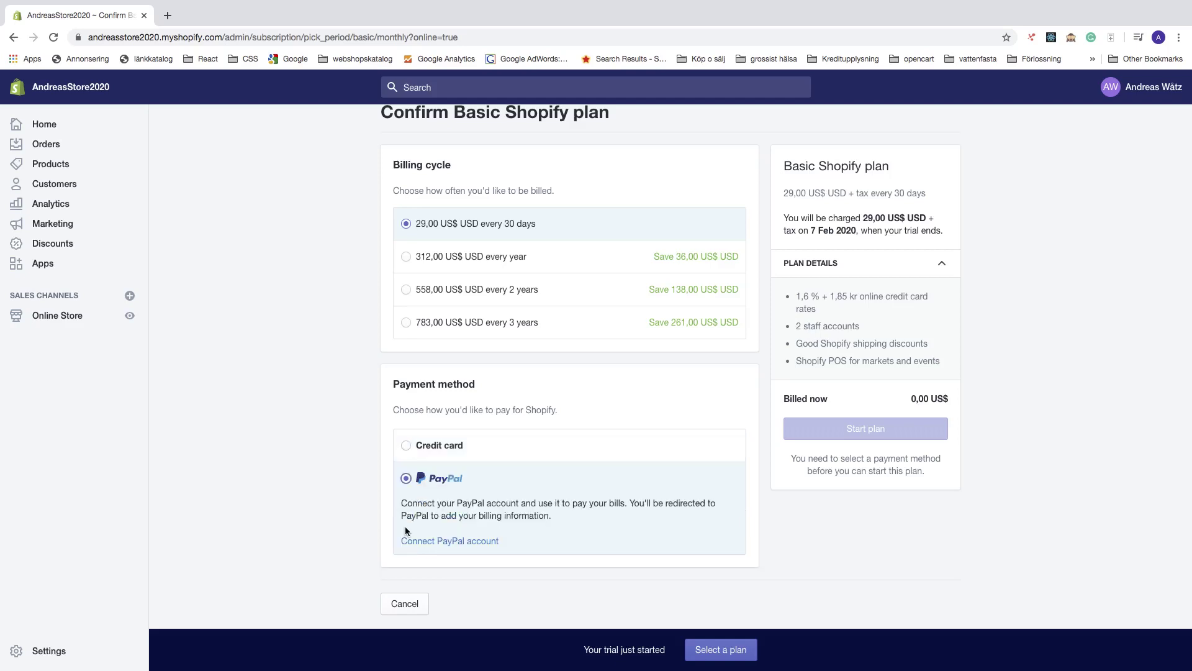
left_click(407, 445)
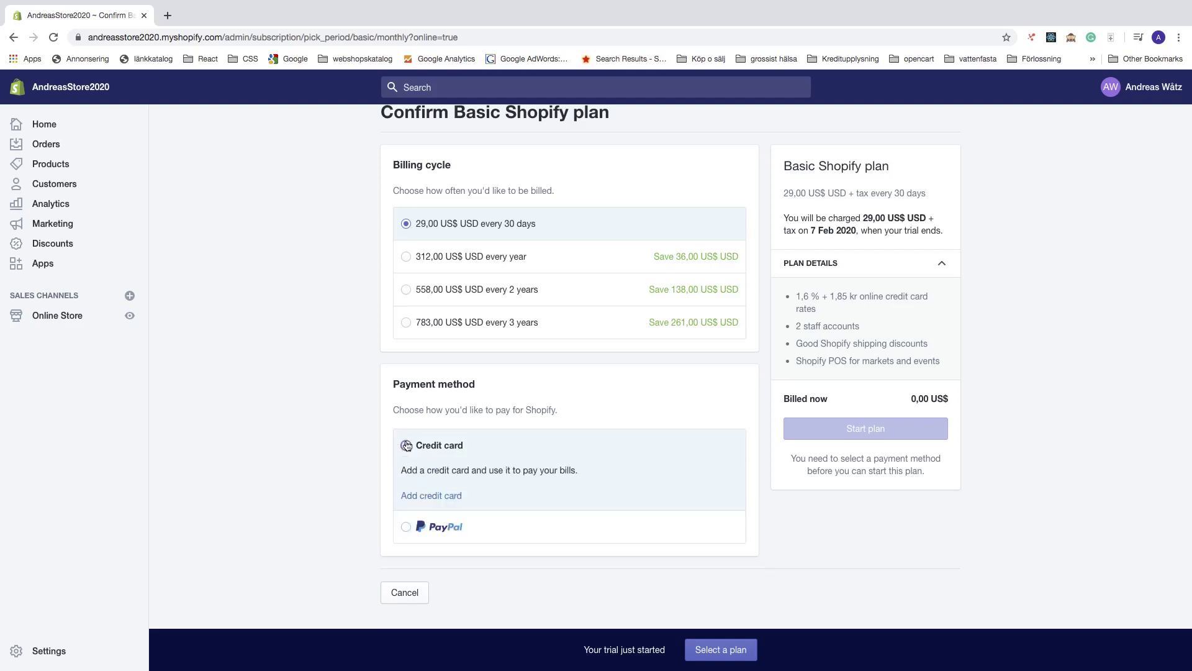
left_click(421, 496)
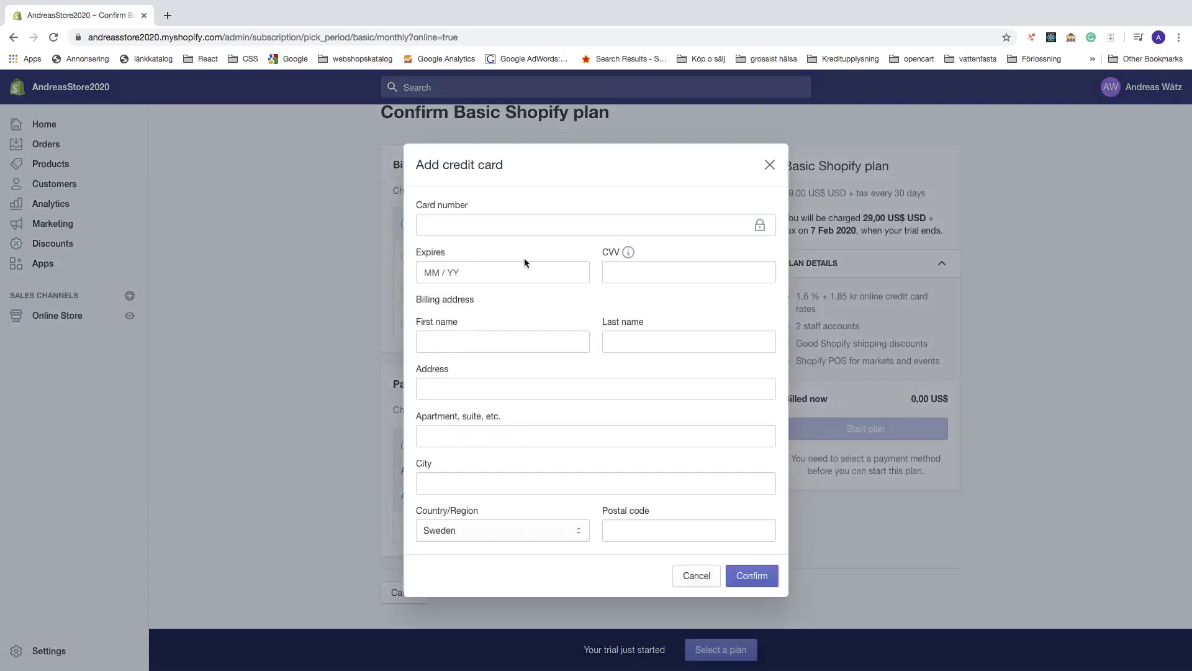
Add the saved Mastercard with its security code and billing address, and save it
left_click(525, 228)
left_click(503, 285)
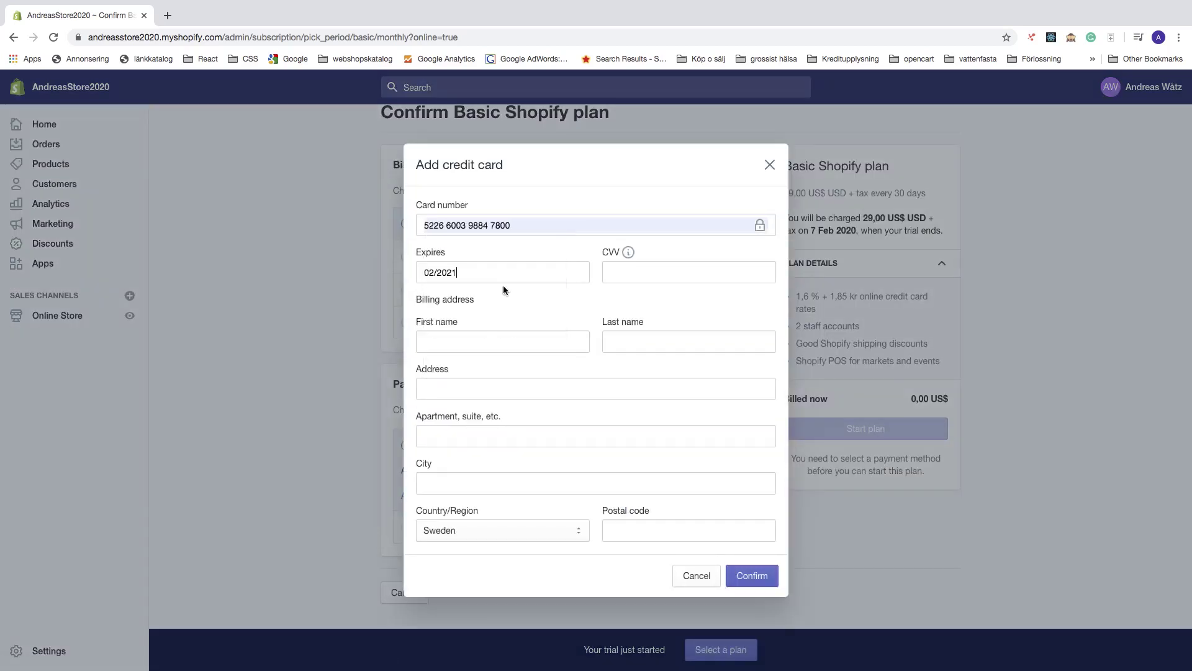
left_click(615, 277)
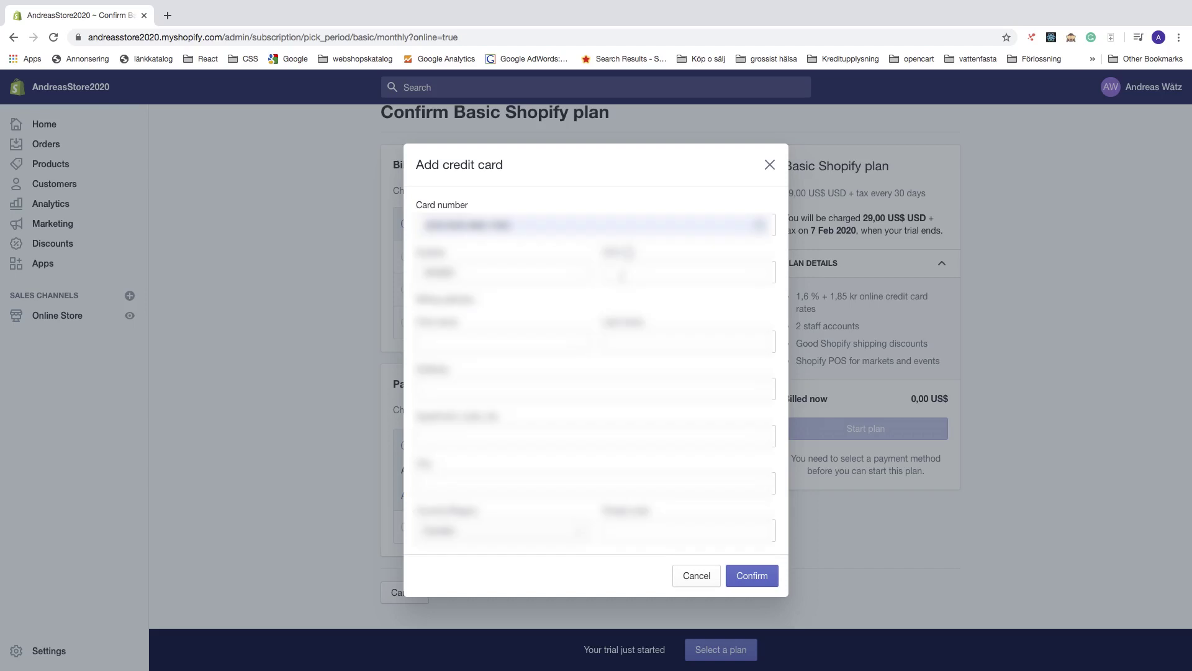
left_click(487, 343)
left_click(473, 369)
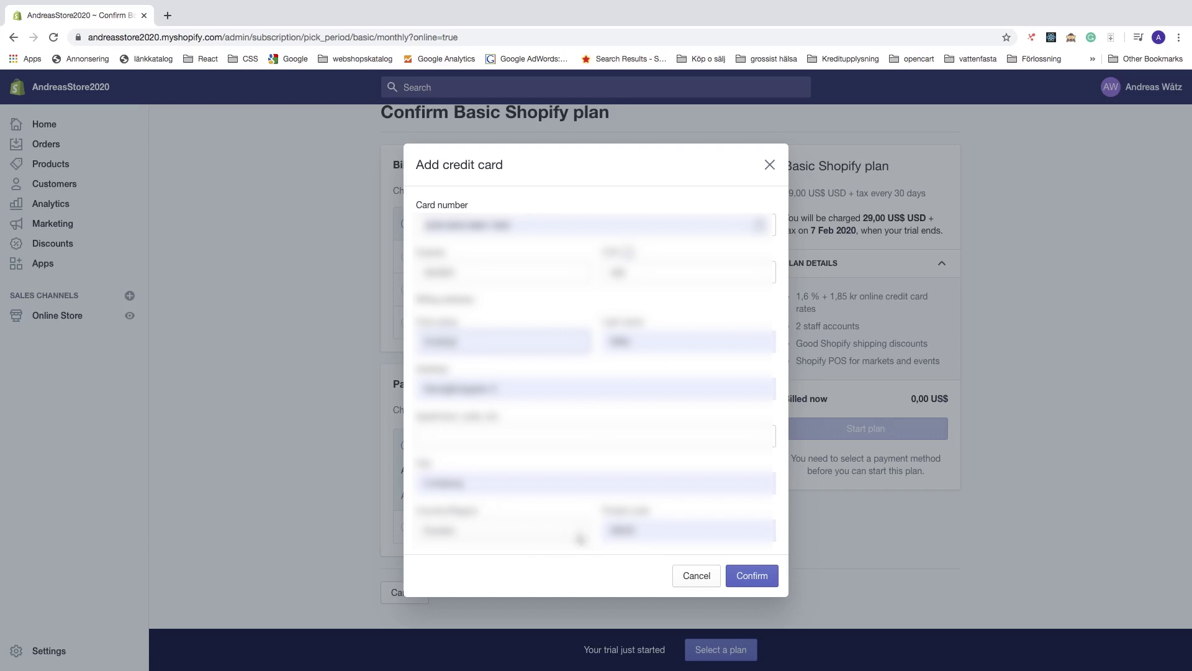
left_click(750, 577)
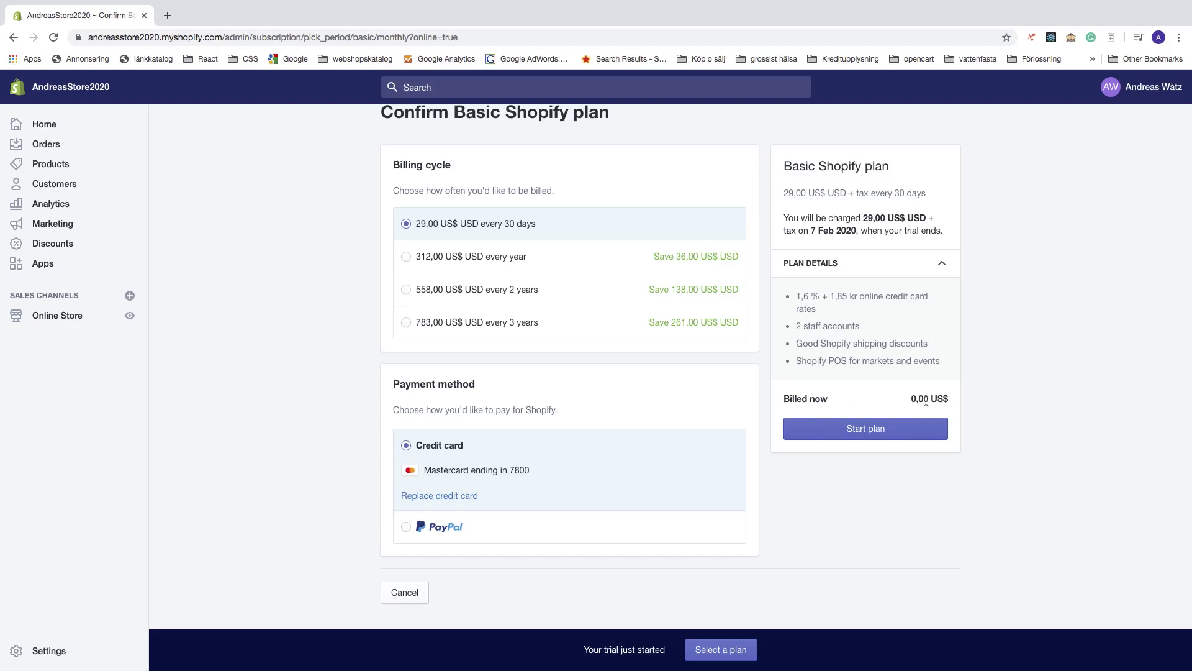
Start the Basic Shopify plan and reload the admin home page
left_click(867, 432)
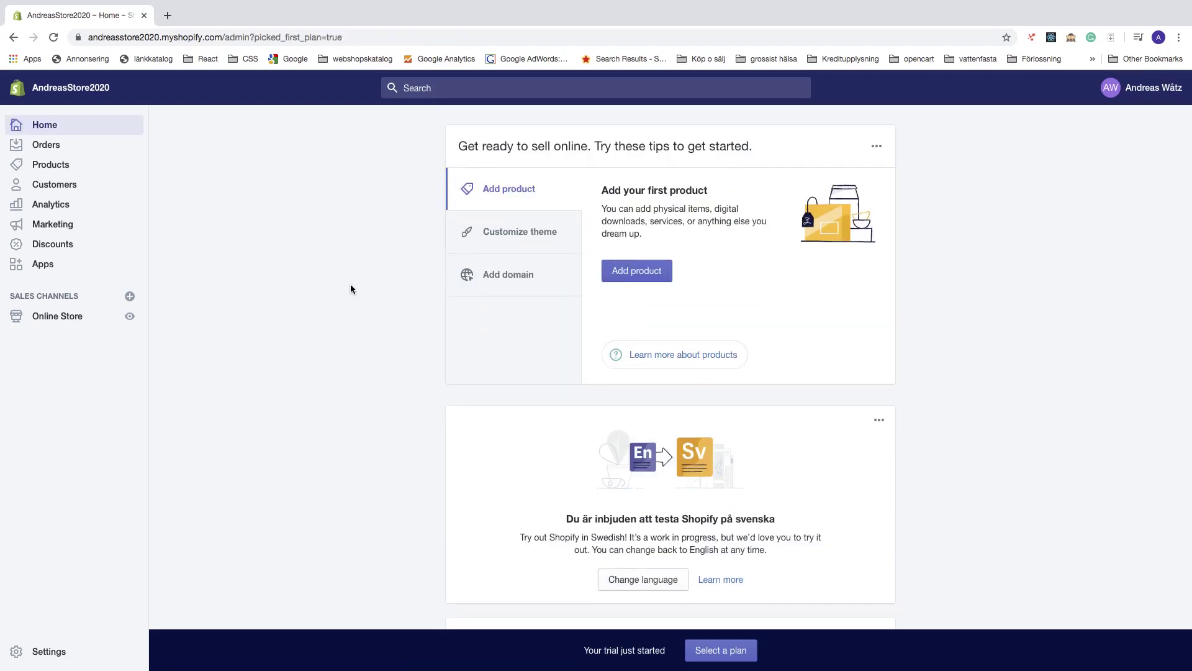
left_click(53, 37)
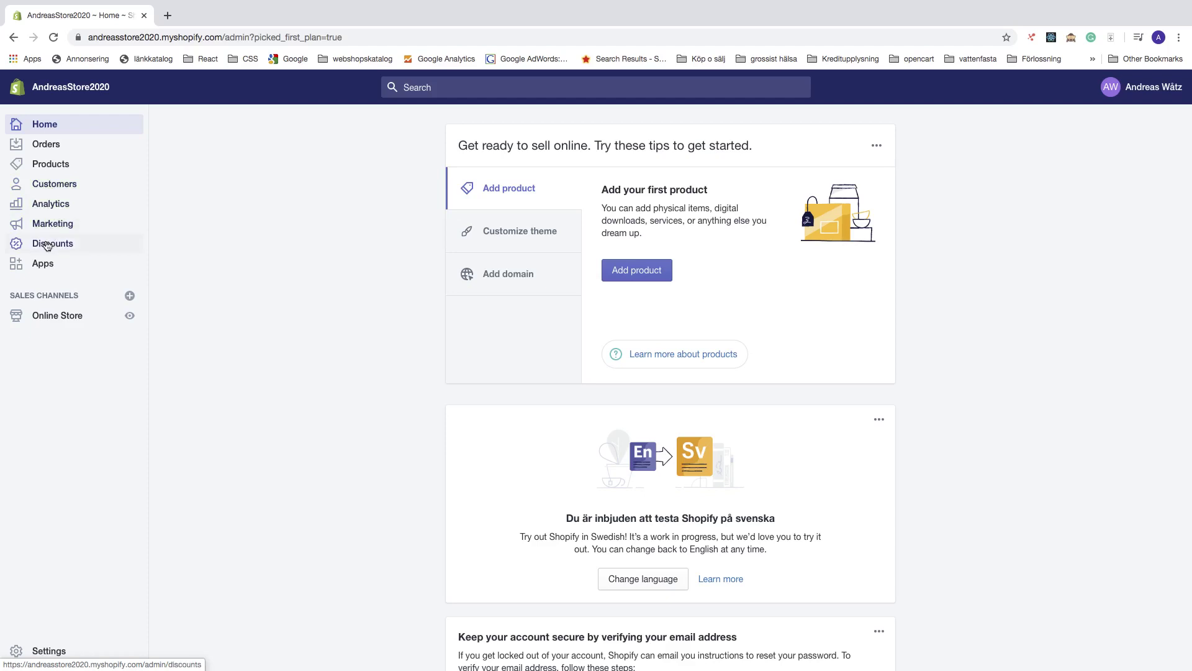
View the Online Store themes page, then the store Settings overview
left_click(52, 317)
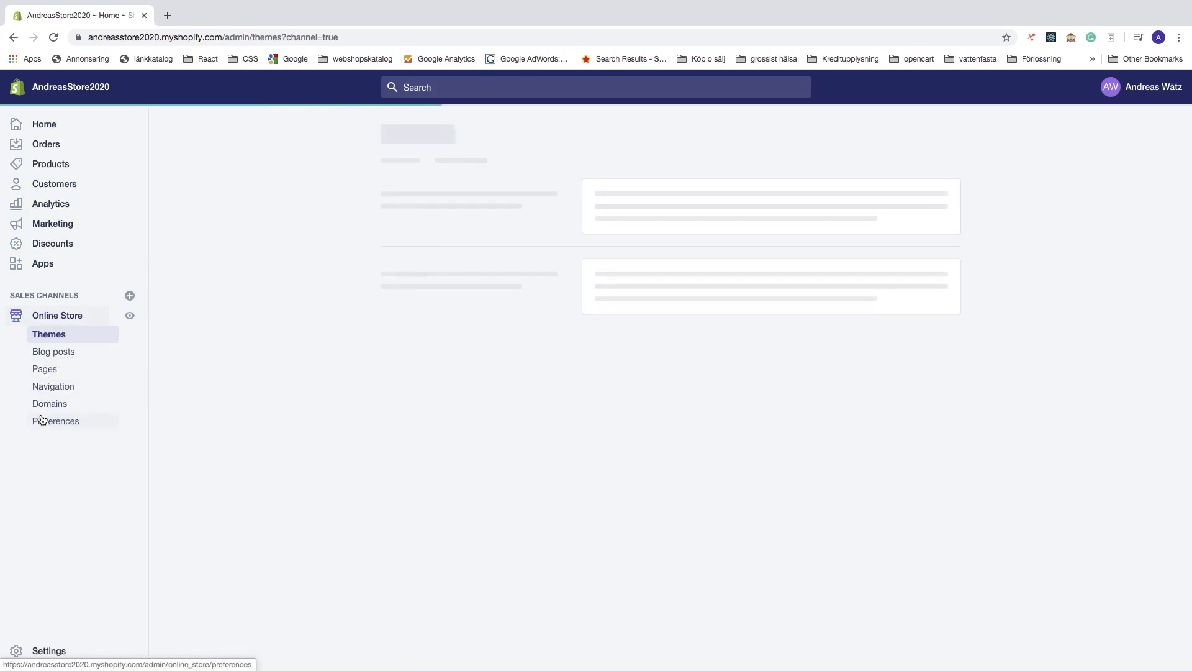
left_click(45, 652)
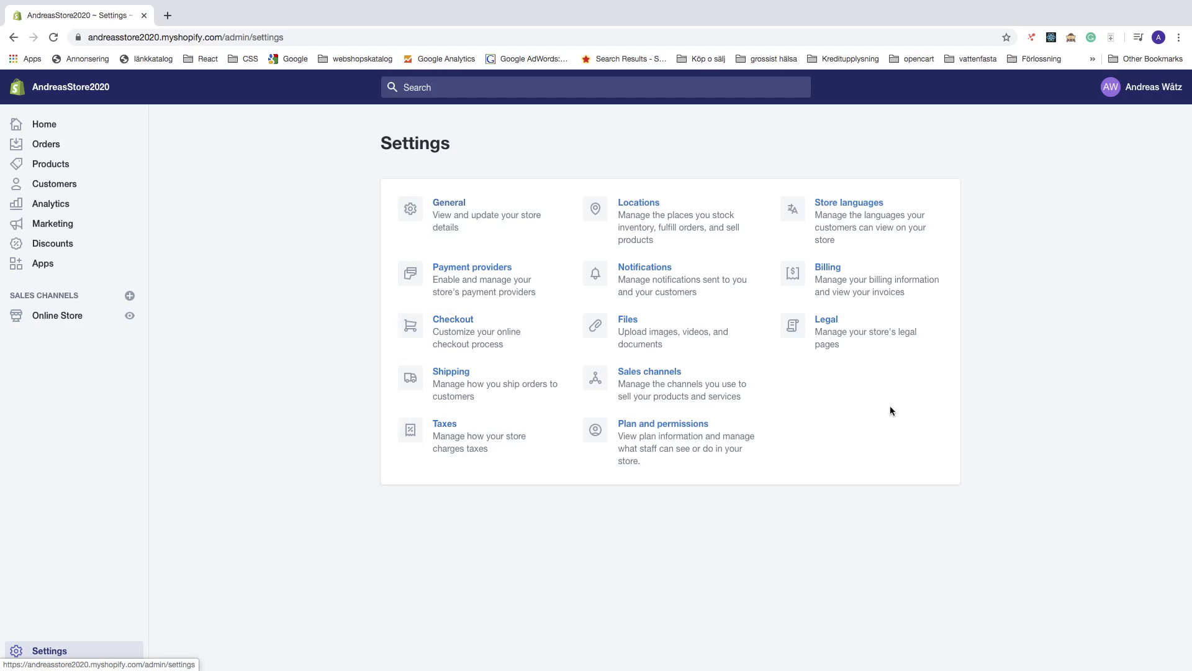
Return from Settings to the Shopify admin Home dashboard
left_click(41, 126)
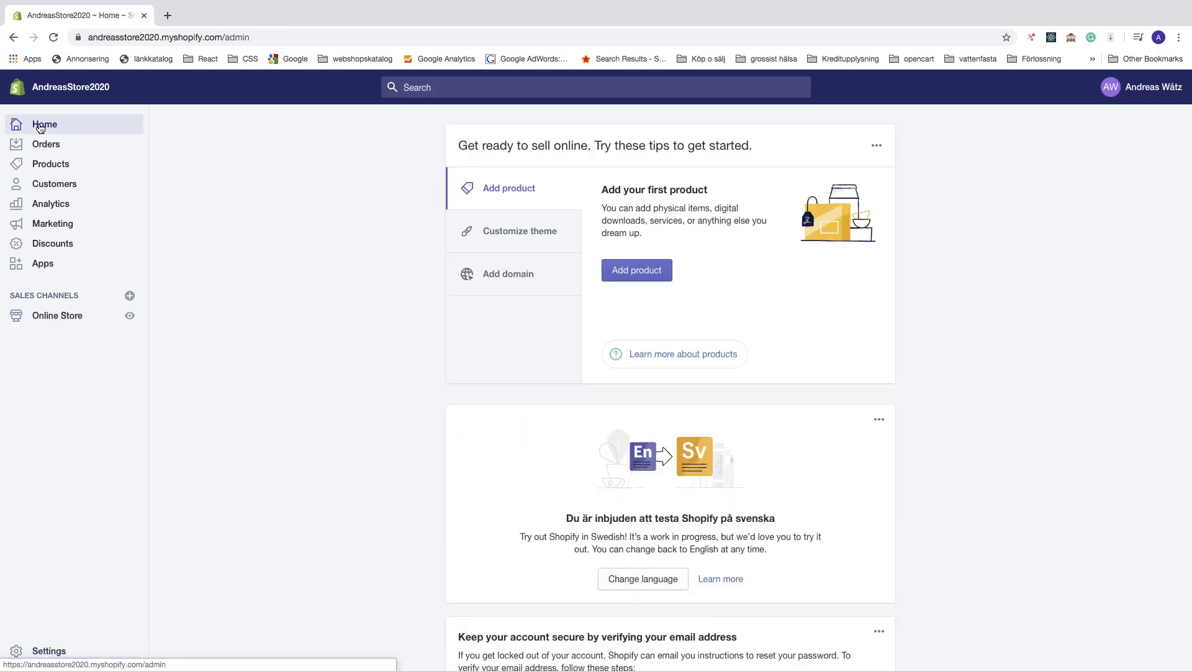